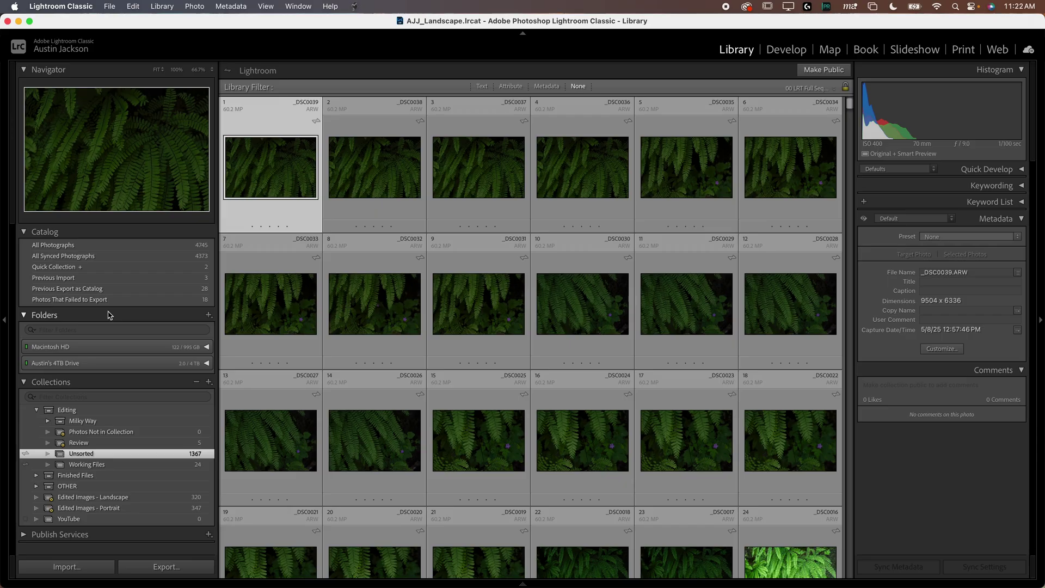
# Examine the RAW year folders on the 4TB drive and the location collections under Finished Files, including Oregon
pyautogui.click(105, 363)
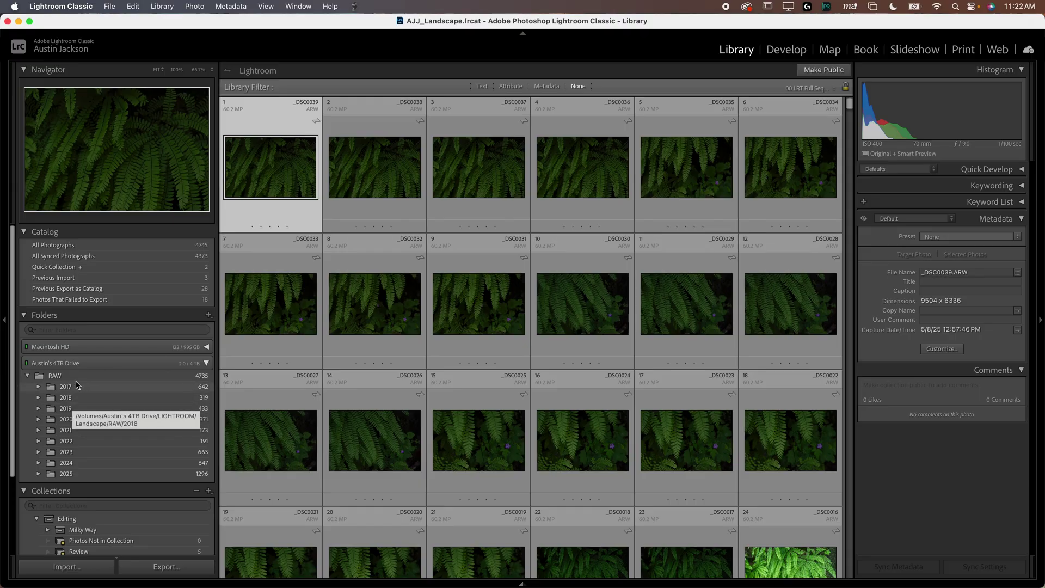
pyautogui.click(94, 366)
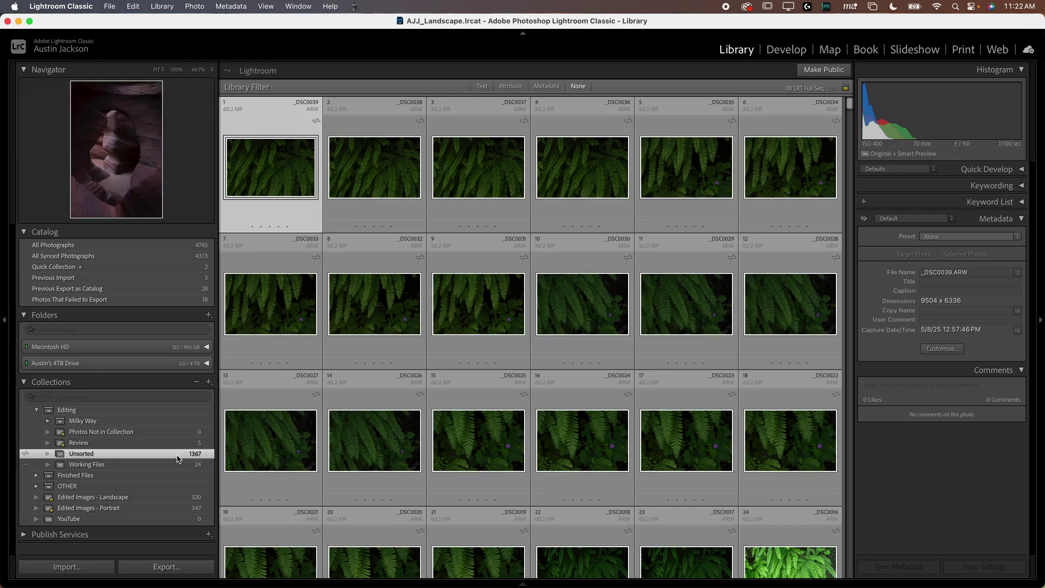
pyautogui.click(93, 362)
pyautogui.click(87, 365)
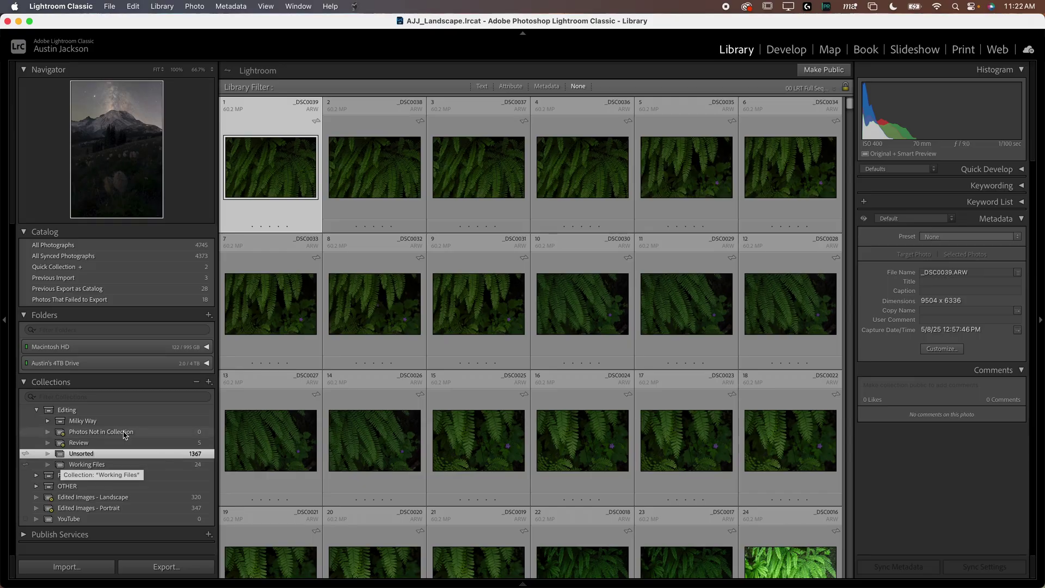
pyautogui.click(36, 477)
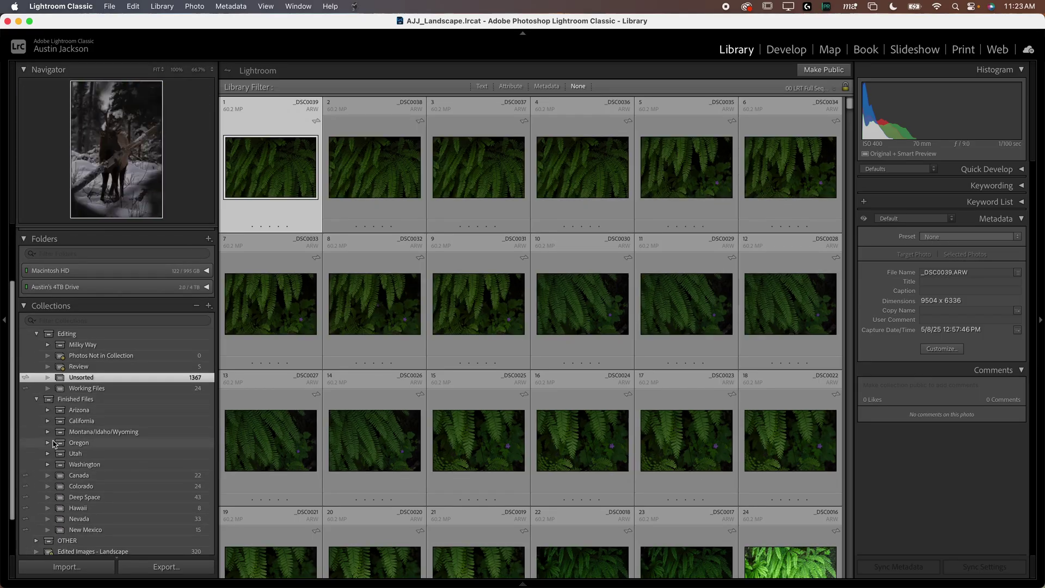
pyautogui.click(48, 442)
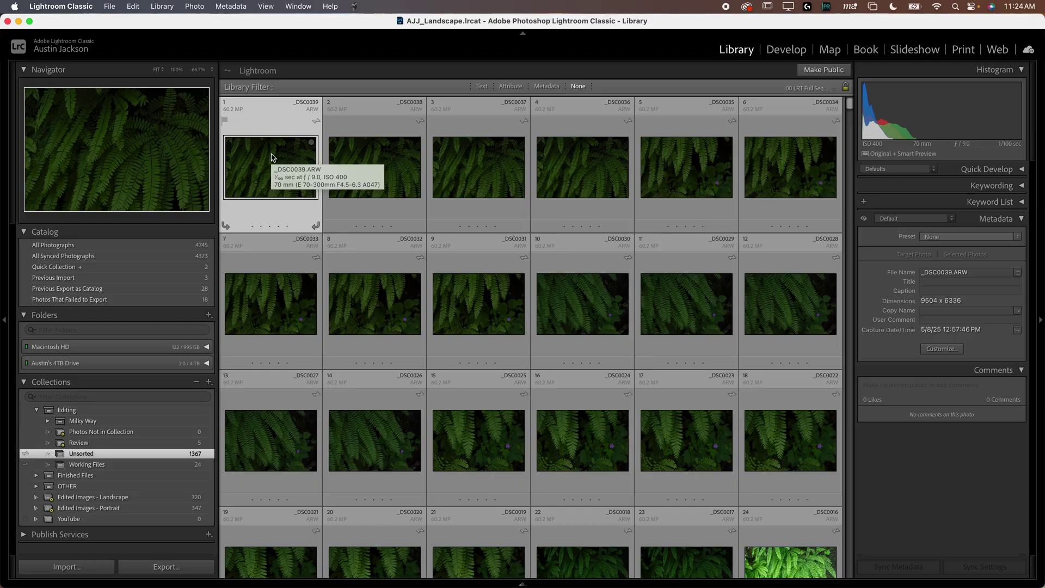
# Browse the photos in the Unsorted collection
pyautogui.scroll(-5, 365, 243)
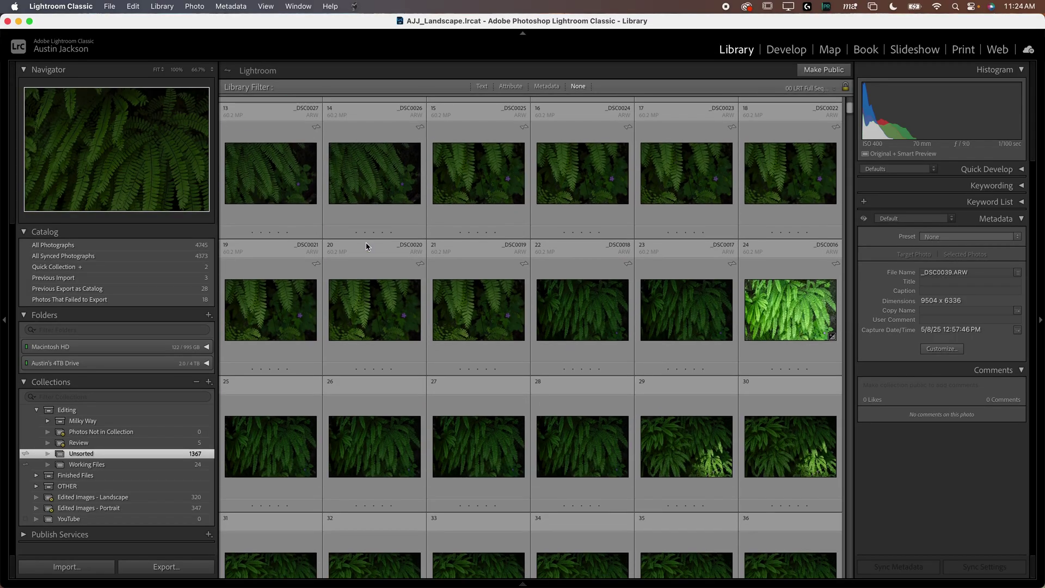
pyautogui.scroll(5, 366, 243)
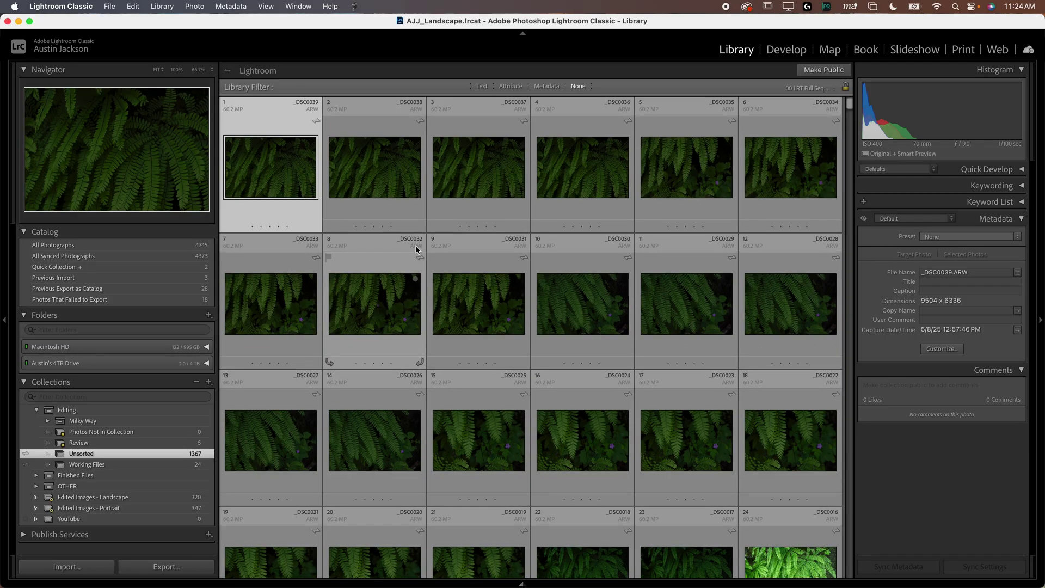
pyautogui.click(381, 292)
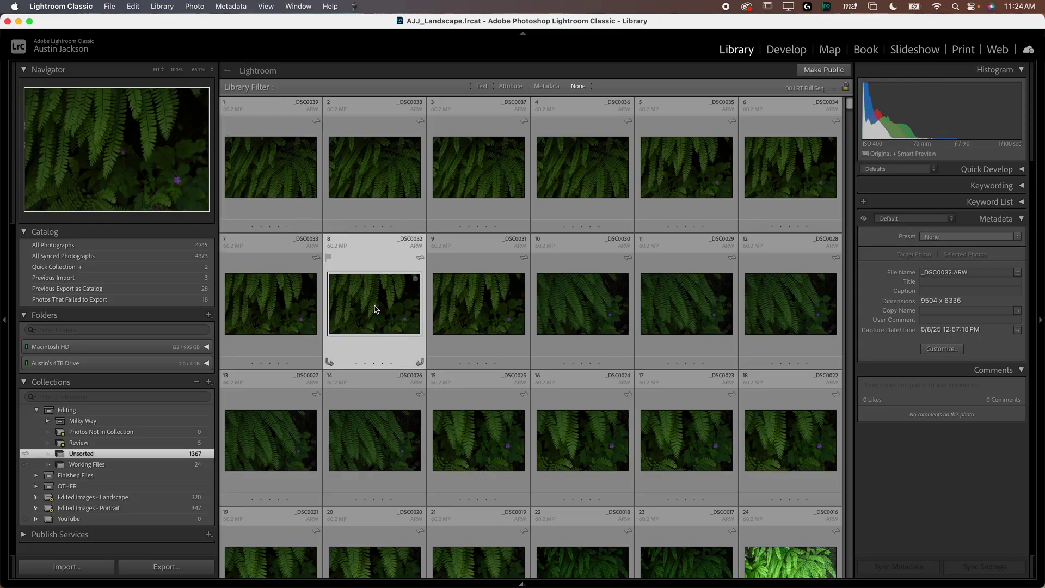
pyautogui.moveTo(391, 587)
pyautogui.scroll(-10, 358, 437)
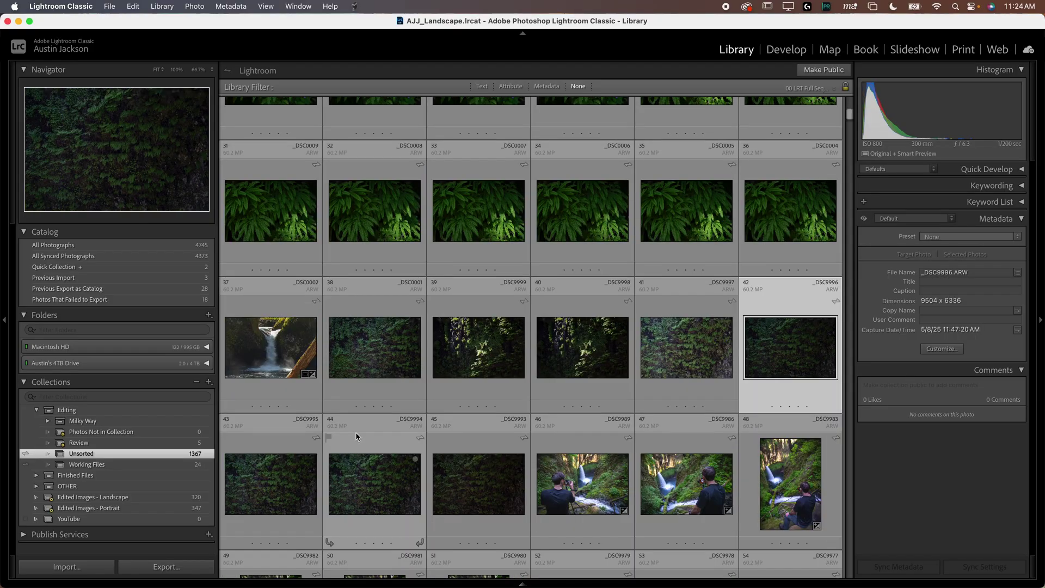
# Select every photo in All Photographs and review the Convert Photos to DNG options without converting anything
pyautogui.click(206, 248)
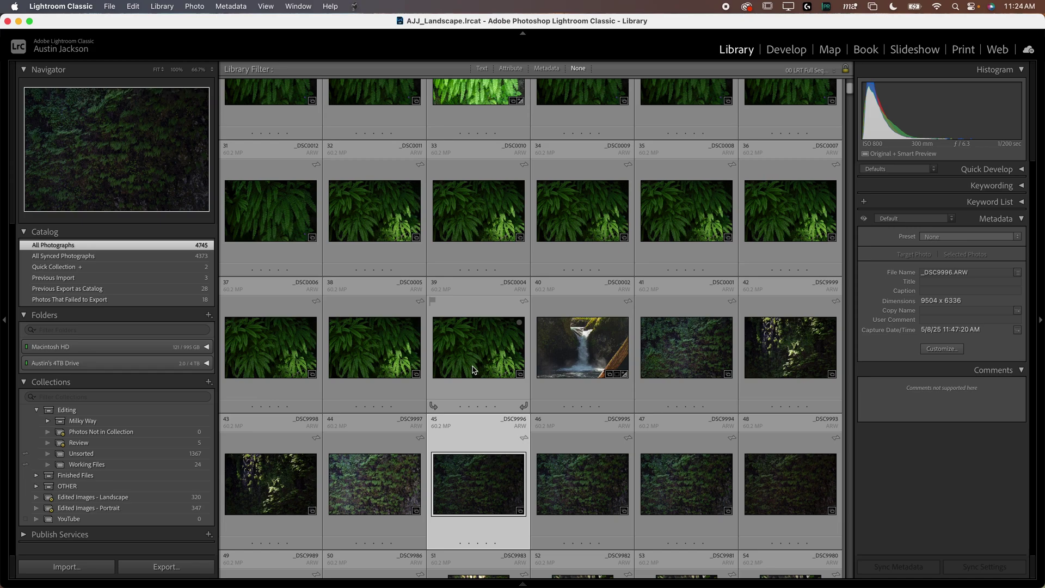
pyautogui.press('super+a')
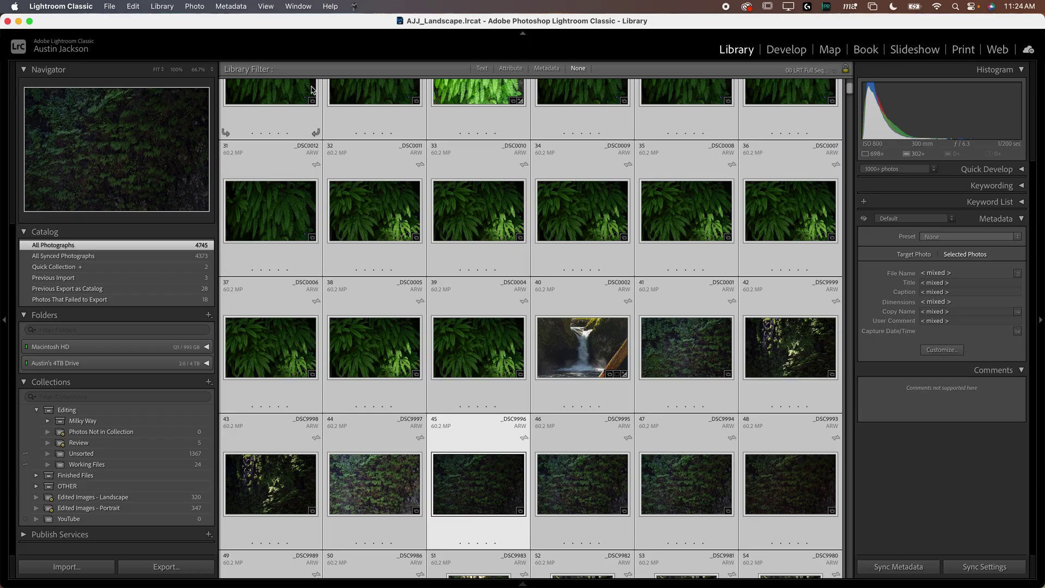
pyautogui.click(240, 6)
pyautogui.moveTo(196, 6)
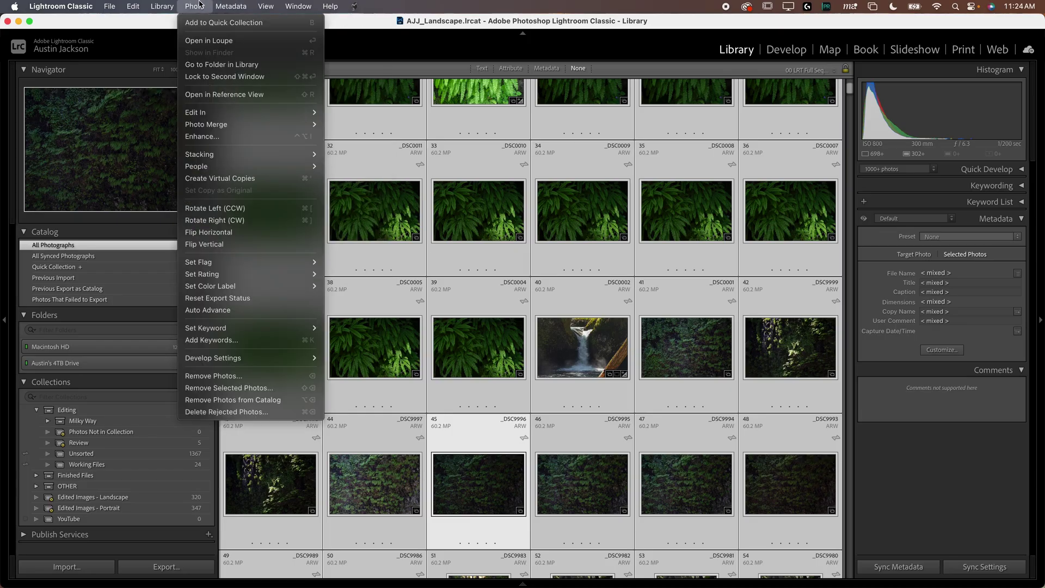
pyautogui.moveTo(330, 6)
pyautogui.write('dng')
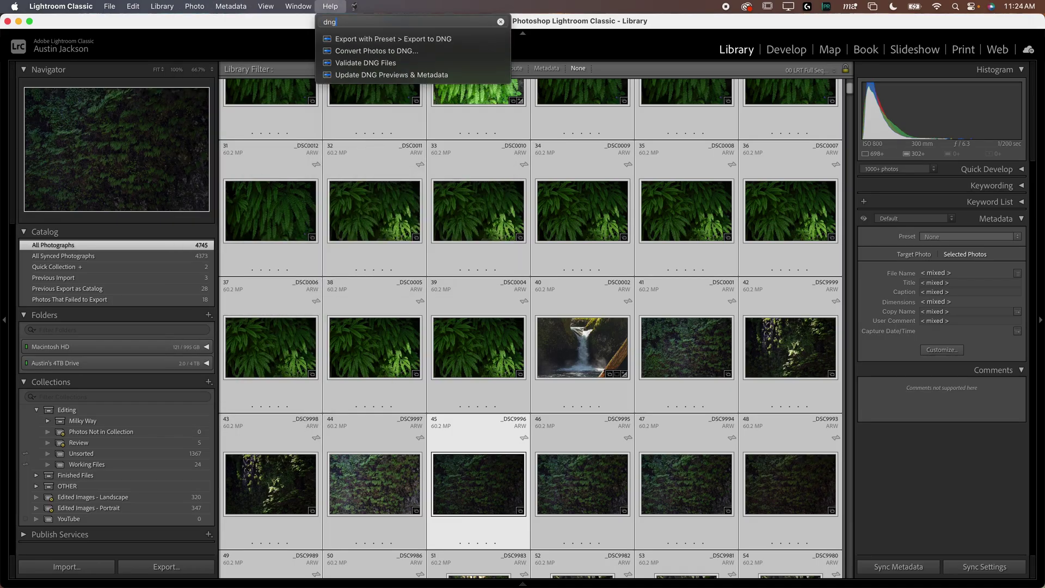
pyautogui.moveTo(360, 53)
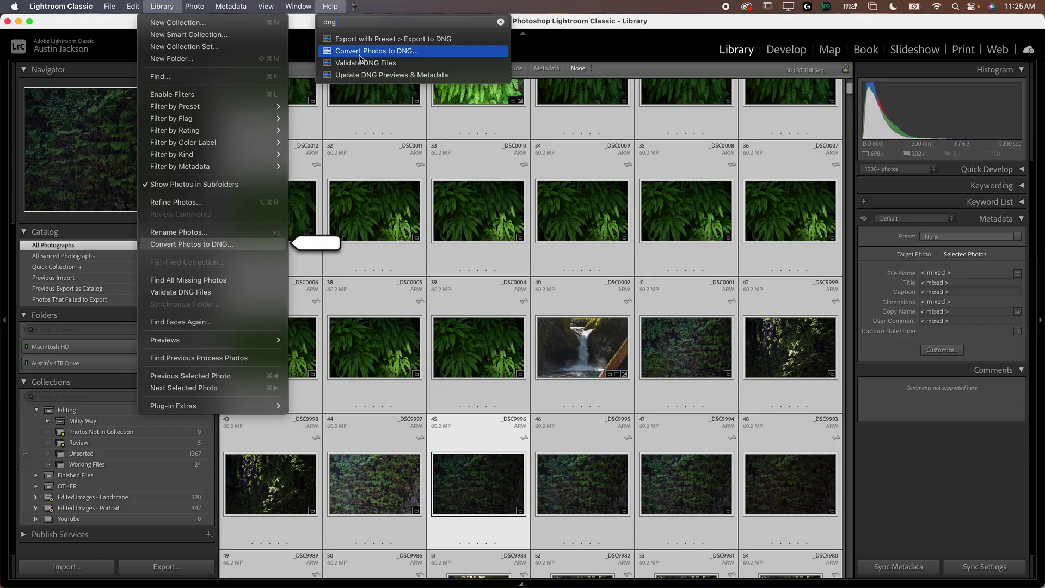
pyautogui.click(359, 56)
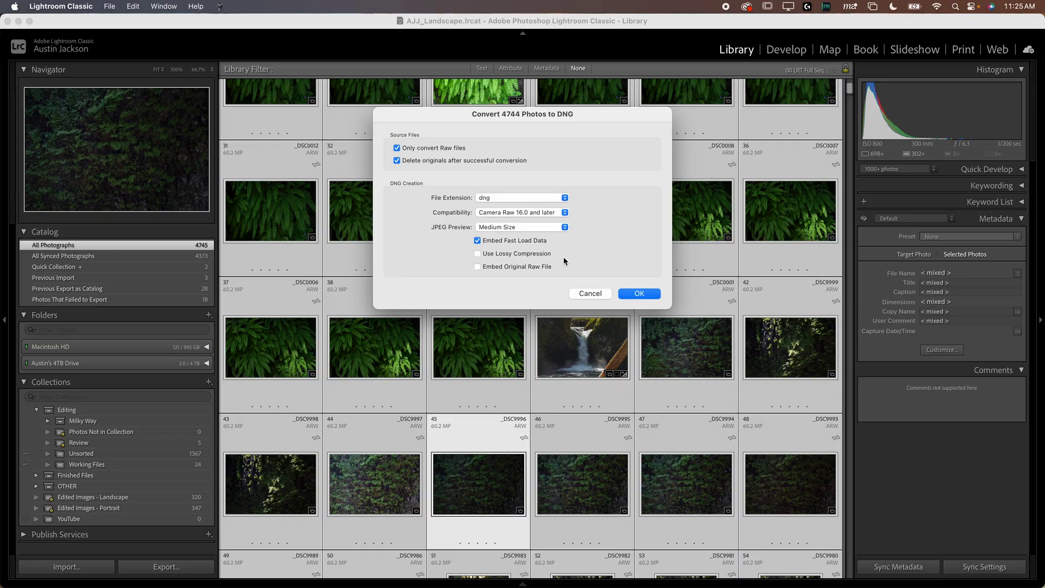
pyautogui.click(598, 294)
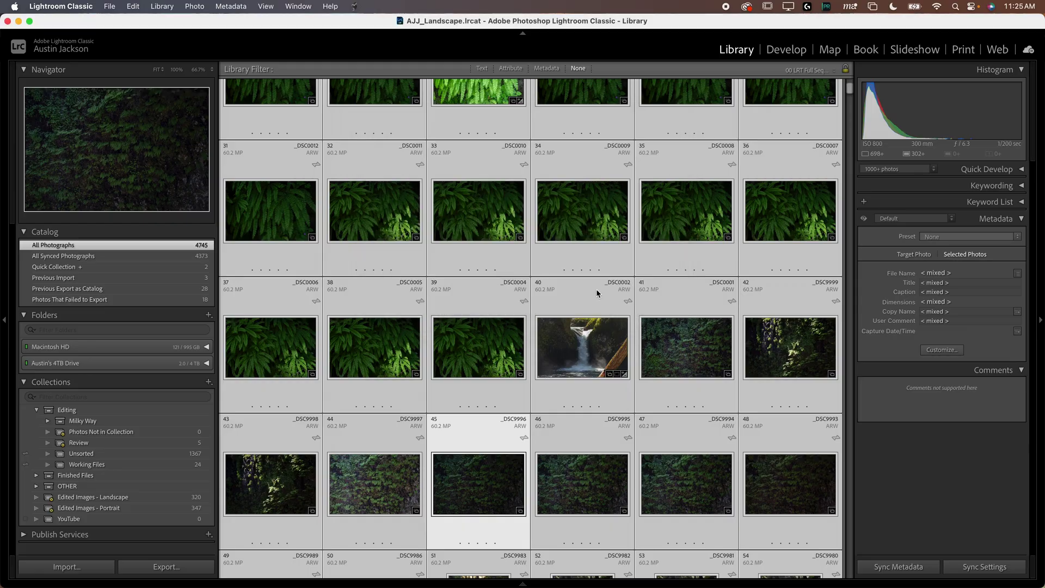
pyautogui.scroll(-2, 474, 381)
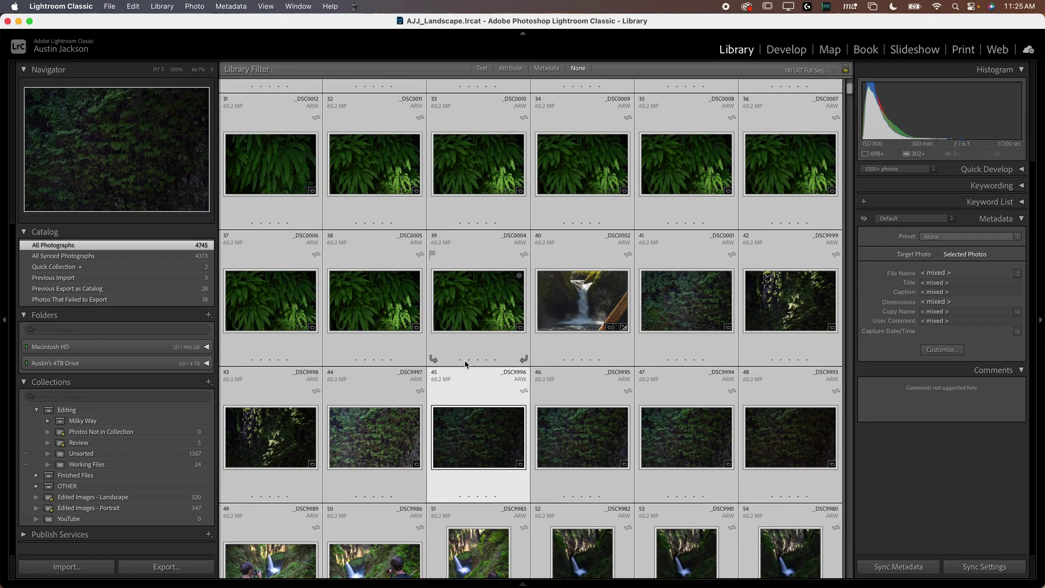
pyautogui.scroll(-10, 465, 364)
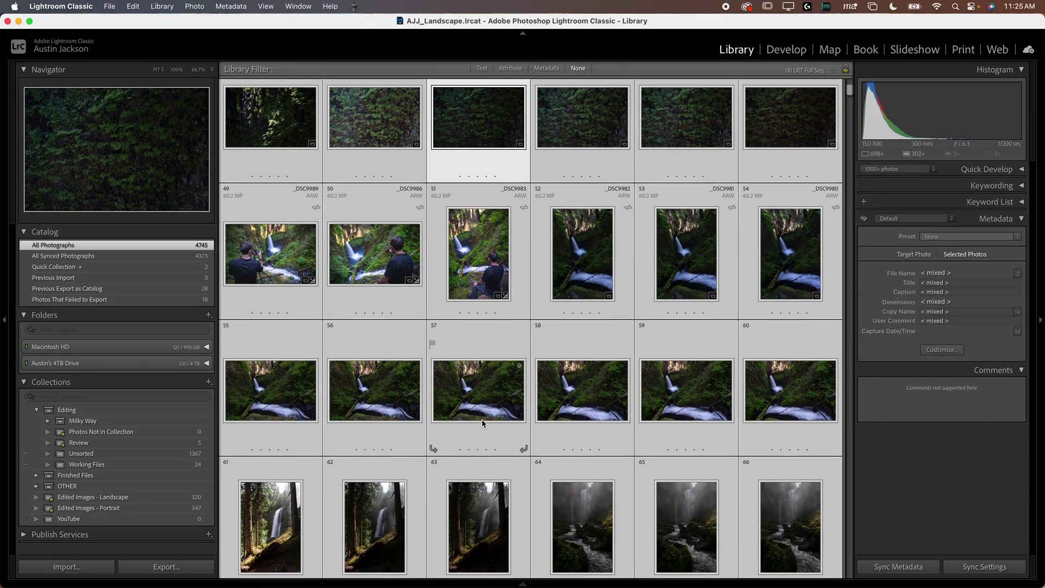
pyautogui.scroll(5, 482, 422)
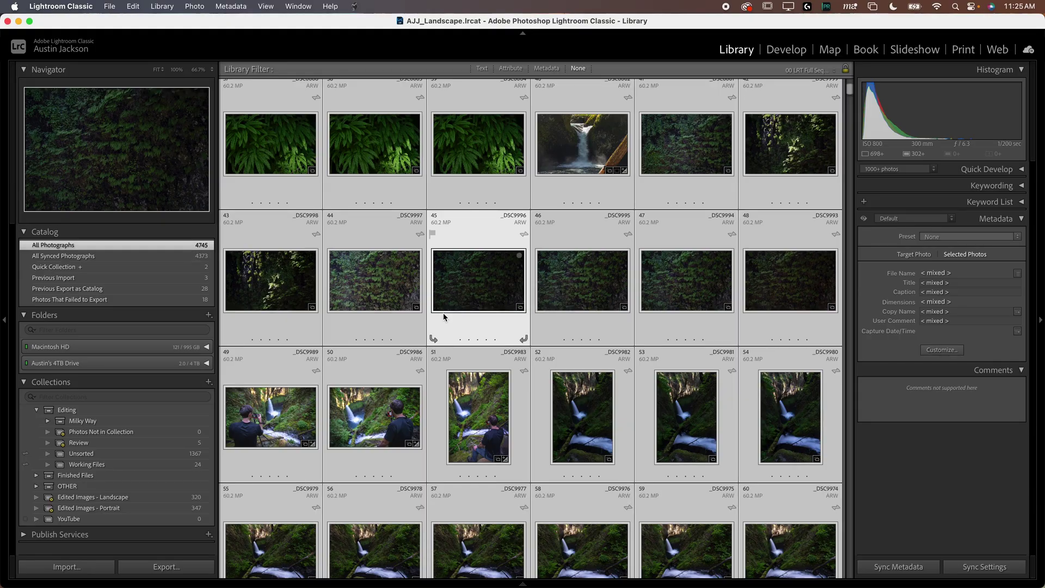
pyautogui.scroll(-8, 381, 306)
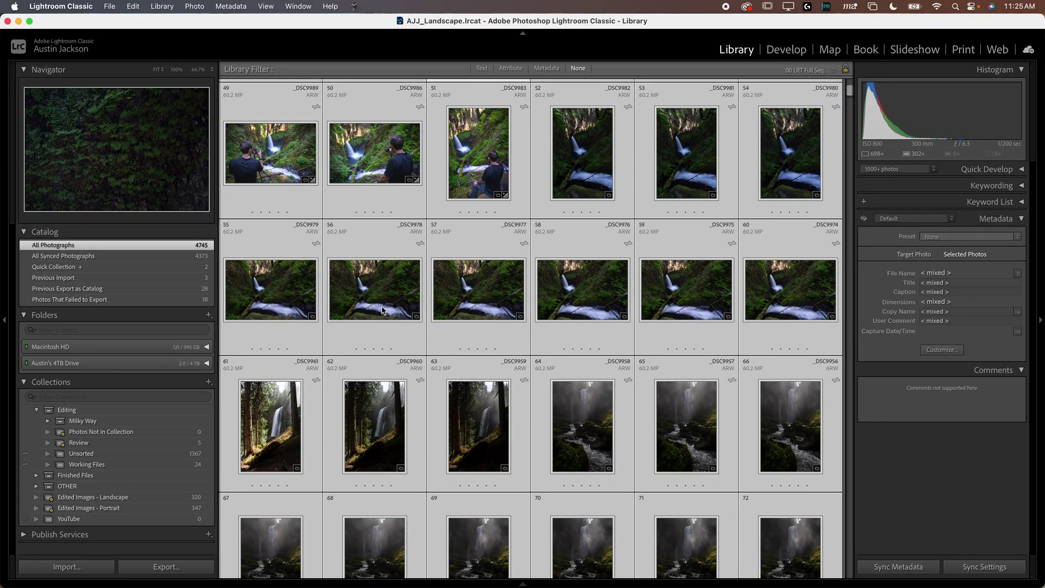
pyautogui.scroll(-3, 383, 311)
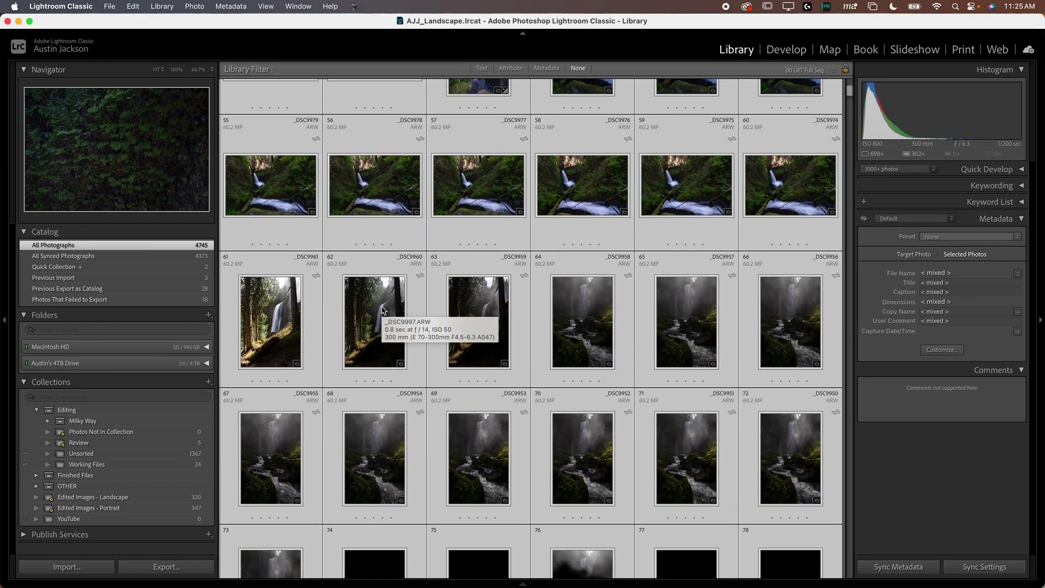
pyautogui.click(382, 310)
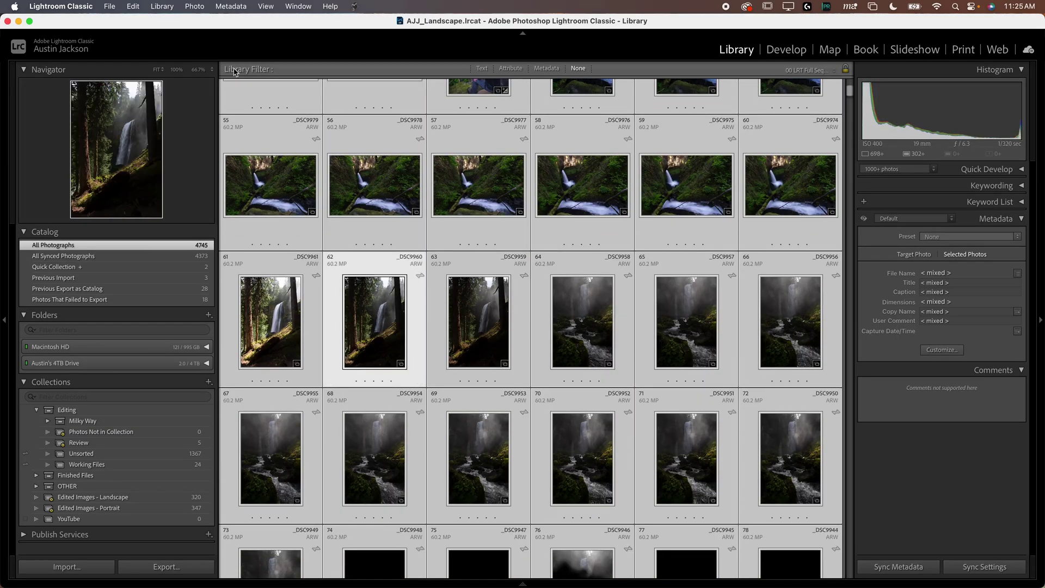
# Create a new catalog on My External Drive, named with the owner's first name followed by "Catalog"
pyautogui.click(114, 7)
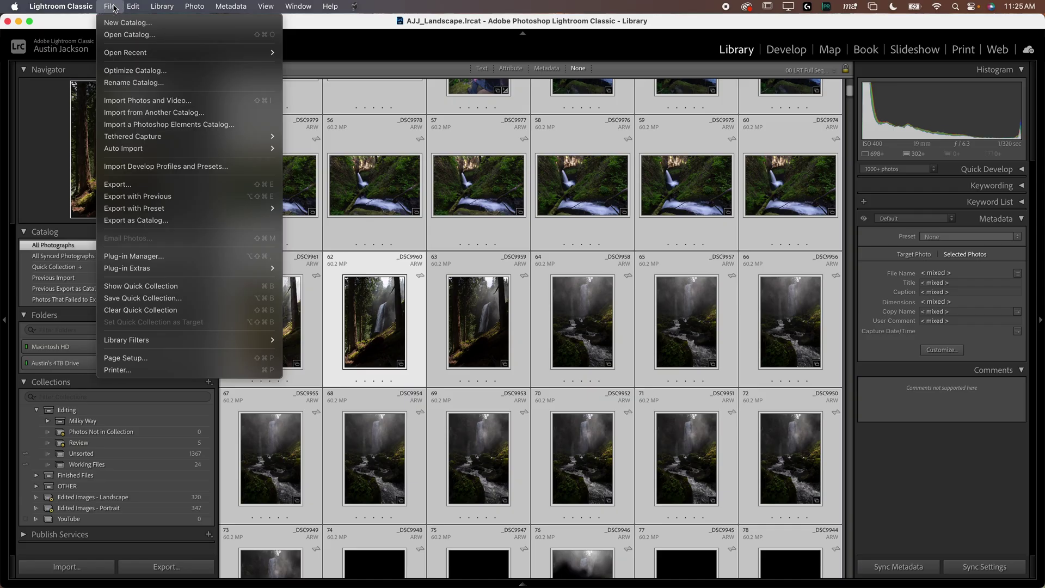
pyautogui.click(121, 23)
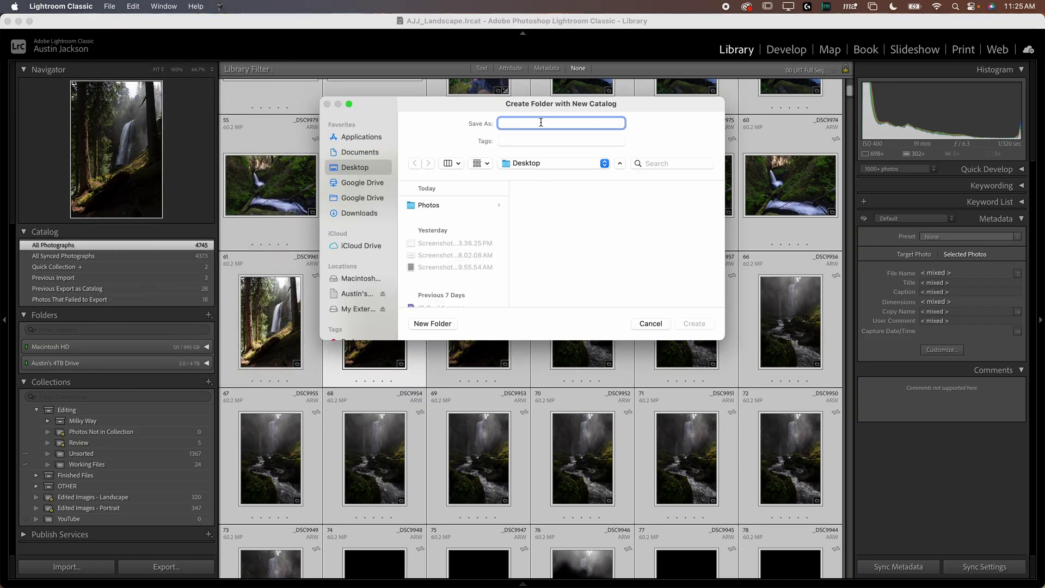
pyautogui.scroll(-2, 357, 292)
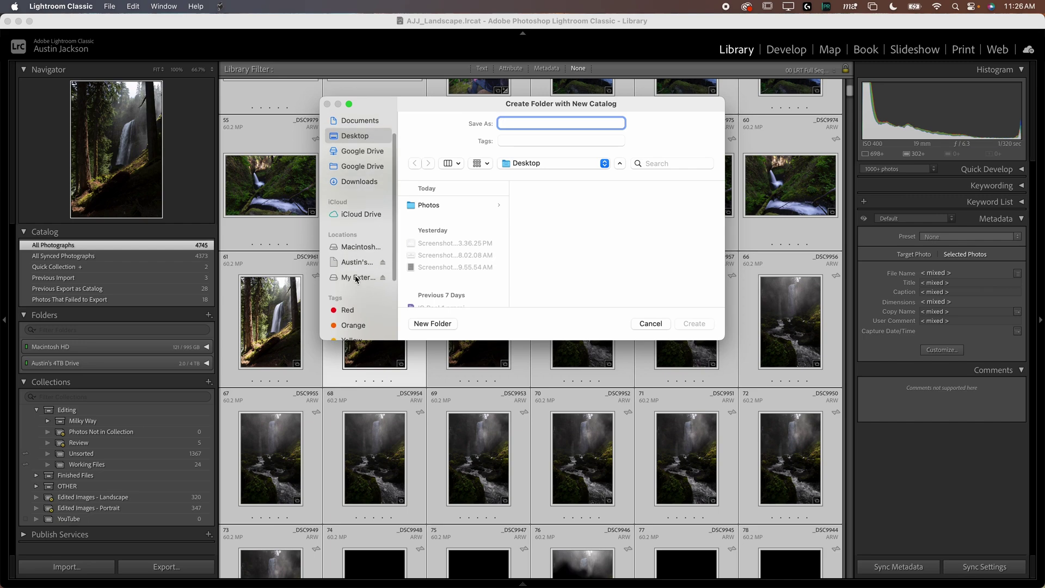
pyautogui.click(357, 278)
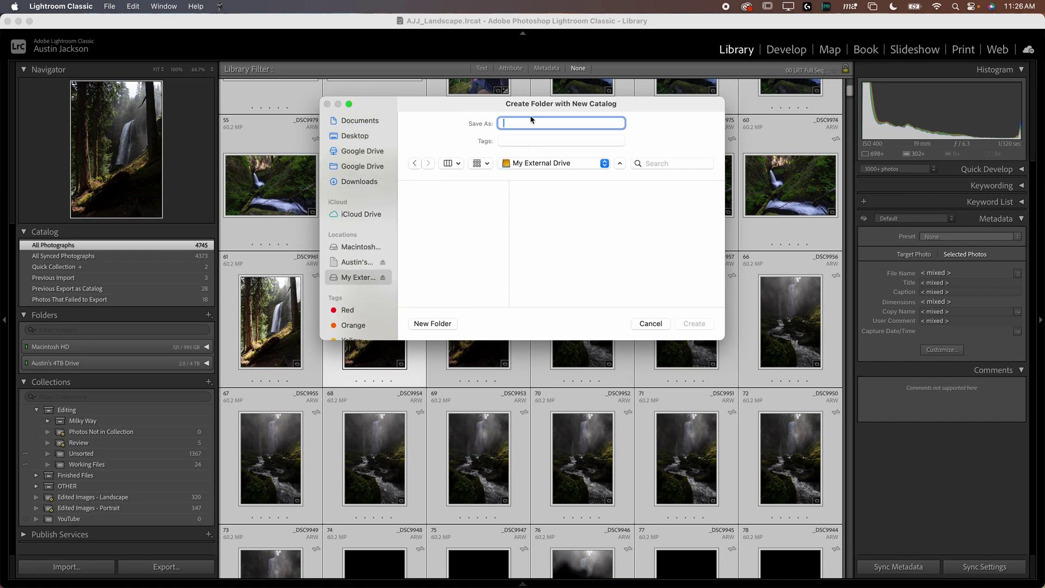
pyautogui.write("Austin's Catalog")
pyautogui.click(518, 124)
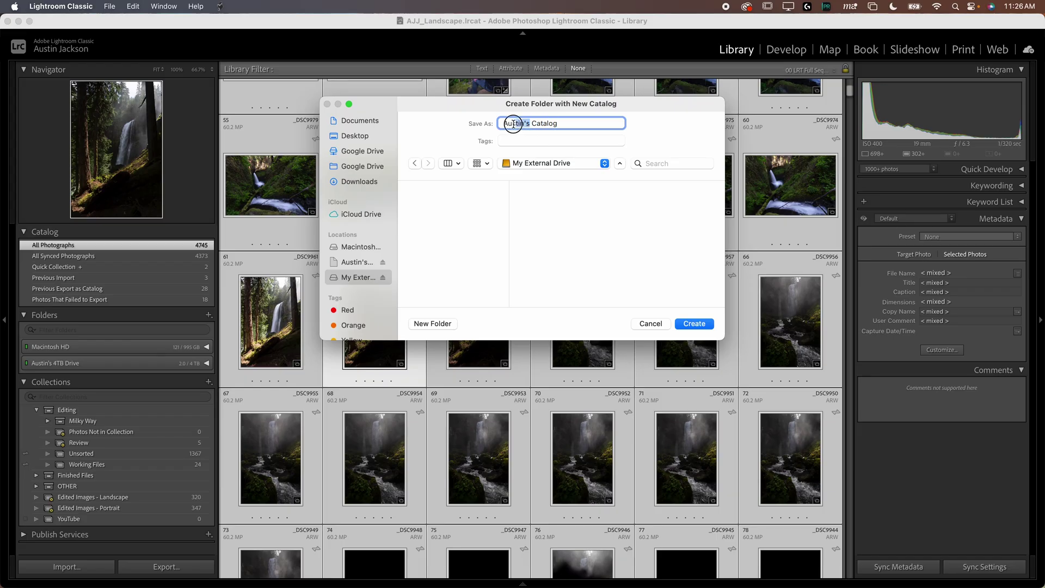
pyautogui.doubleClick(577, 123)
pyautogui.click(577, 122)
pyautogui.click(694, 324)
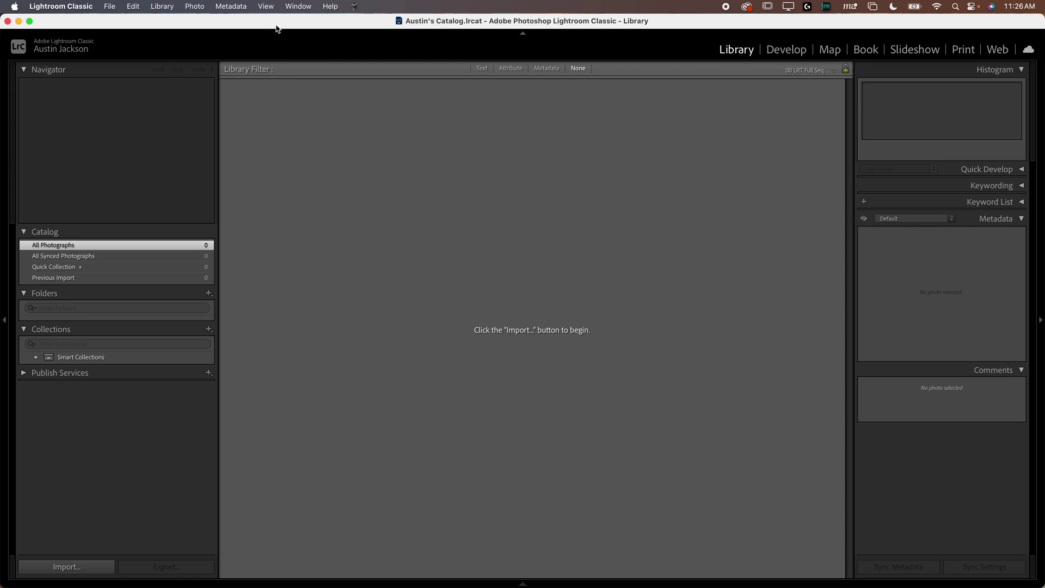
# Start an import with the Desktop's Photos folder as the source, including its subfolders
pyautogui.click(66, 567)
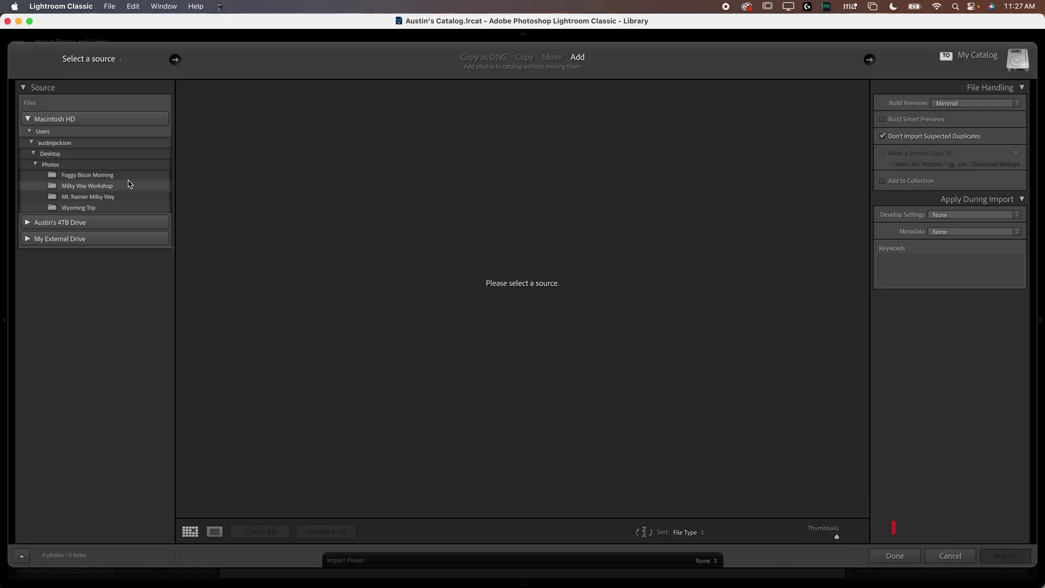
pyautogui.click(90, 164)
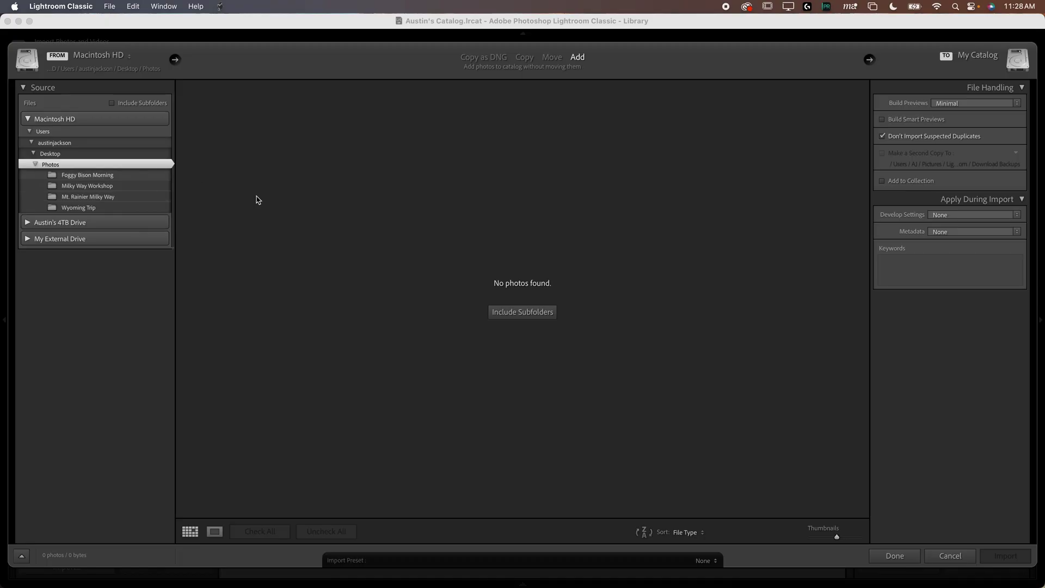
pyautogui.click(525, 317)
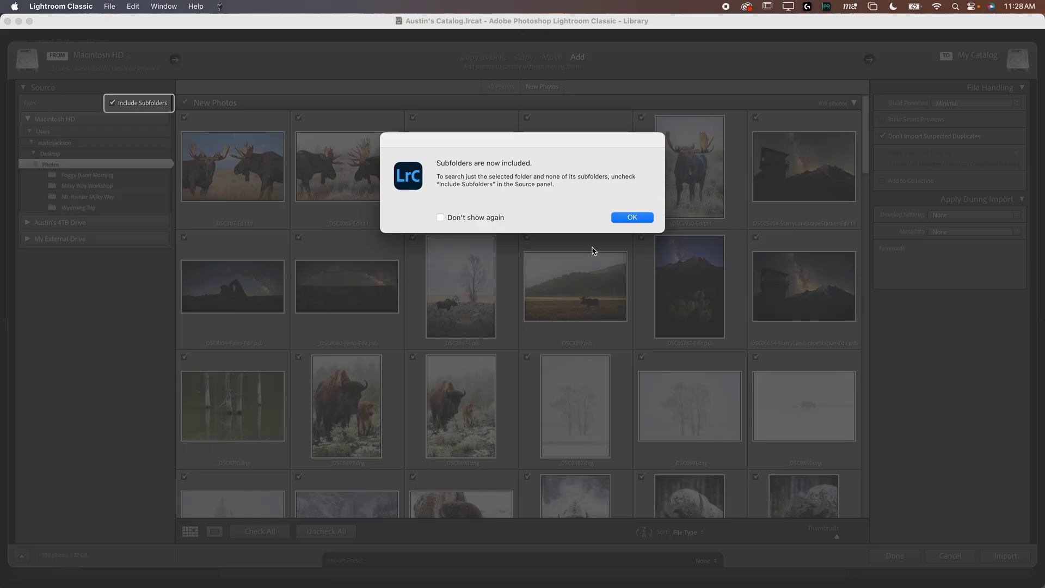
pyautogui.click(633, 218)
pyautogui.scroll(-15, 418, 272)
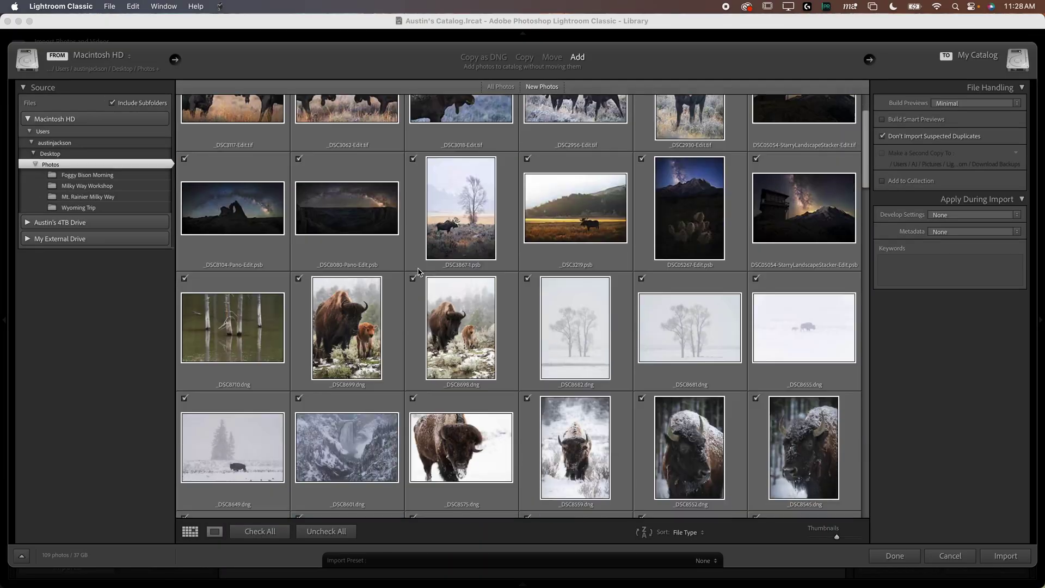
pyautogui.scroll(15, 418, 272)
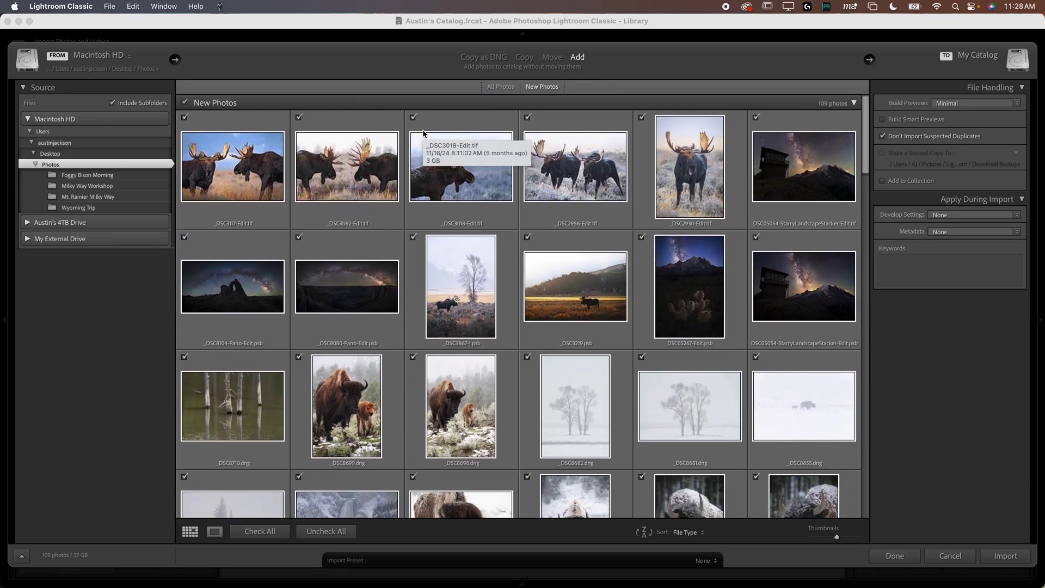
# Set the import method to Copy so the photos are copied to a new location and added to the catalog
pyautogui.click(552, 57)
pyautogui.click(526, 57)
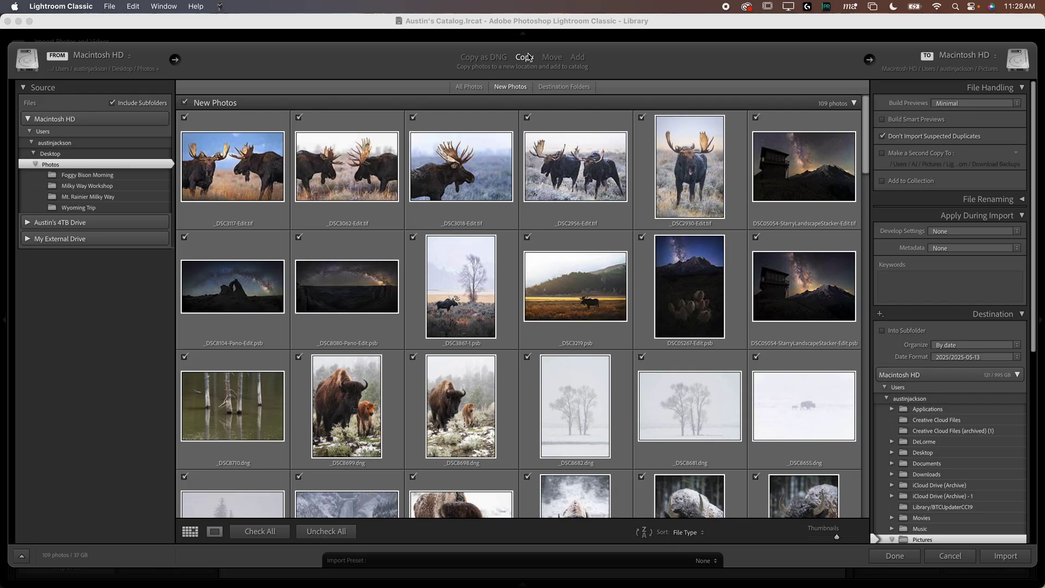
pyautogui.click(553, 57)
pyautogui.click(525, 61)
pyautogui.scroll(-10, 510, 292)
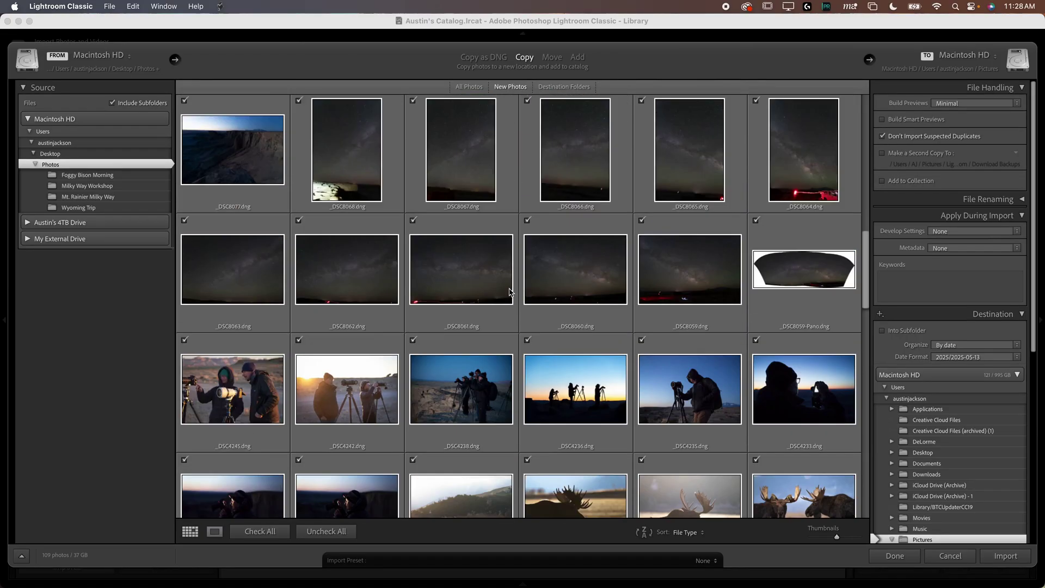
# Set the import destination to the new catalog's folder on My External Drive
pyautogui.scroll(15, 509, 293)
pyautogui.scroll(-10, 509, 292)
pyautogui.scroll(15, 510, 293)
pyautogui.scroll(-4, 951, 364)
pyautogui.scroll(-4, 951, 364)
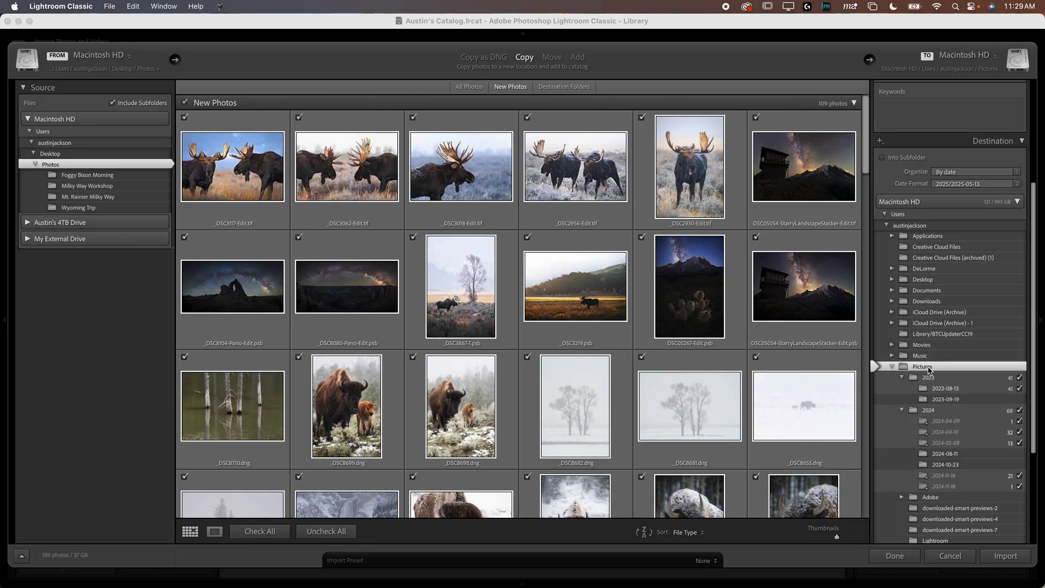
pyautogui.scroll(-6, 929, 370)
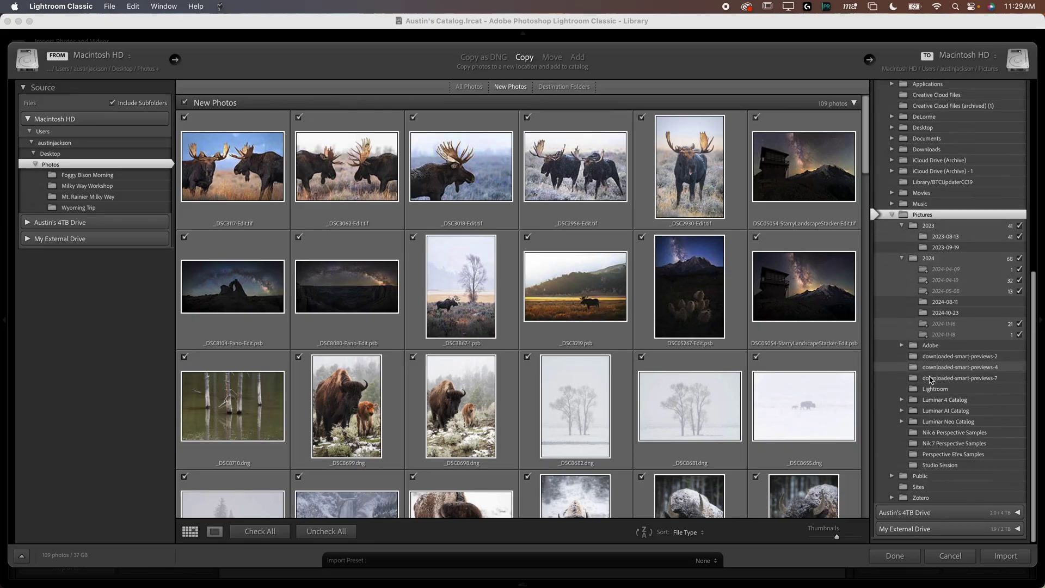
pyautogui.click(961, 531)
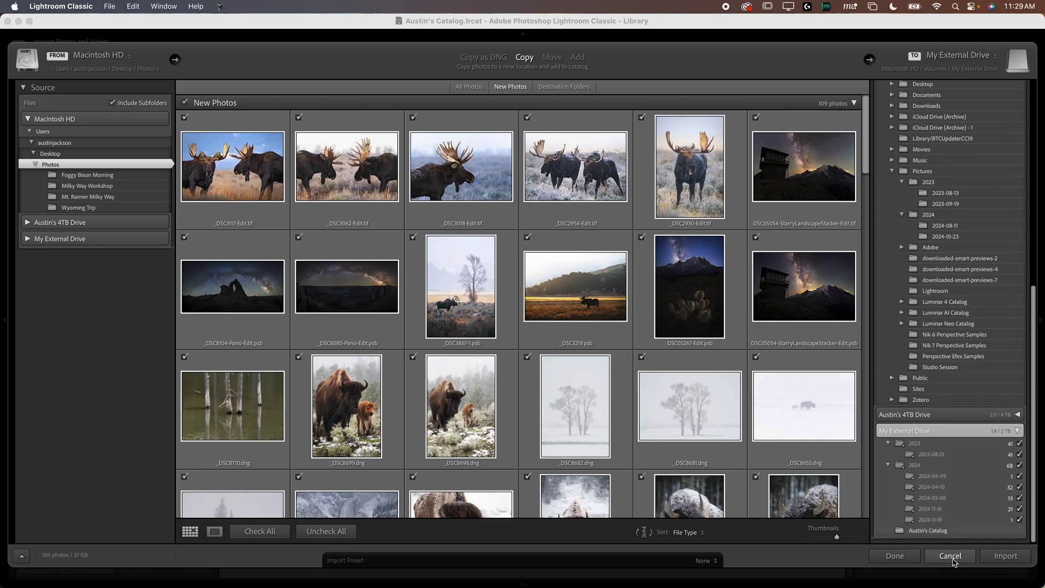
pyautogui.click(943, 533)
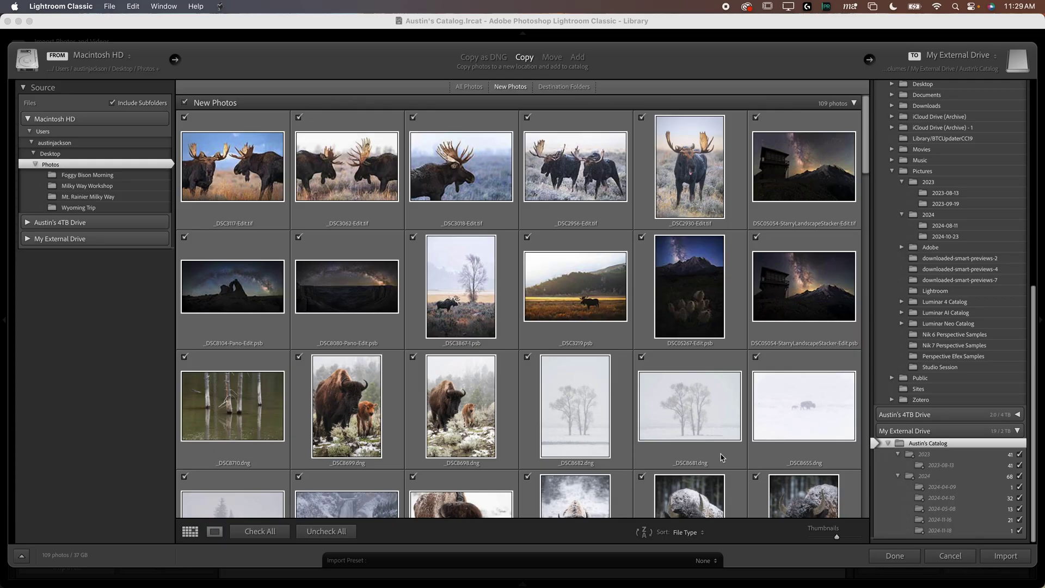
# Enable Build Smart Previews for the import and collapse the Apply During Import settings
pyautogui.scroll(-10, 721, 457)
pyautogui.scroll(5, 721, 457)
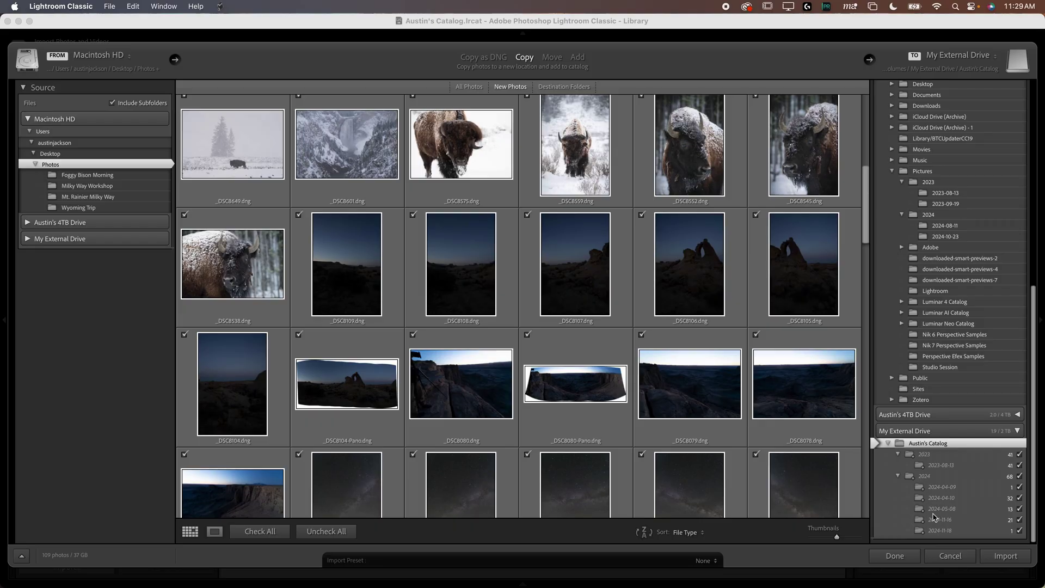
pyautogui.scroll(-15, 700, 464)
pyautogui.scroll(-5, 699, 464)
pyautogui.scroll(20, 698, 463)
pyautogui.scroll(1, 996, 511)
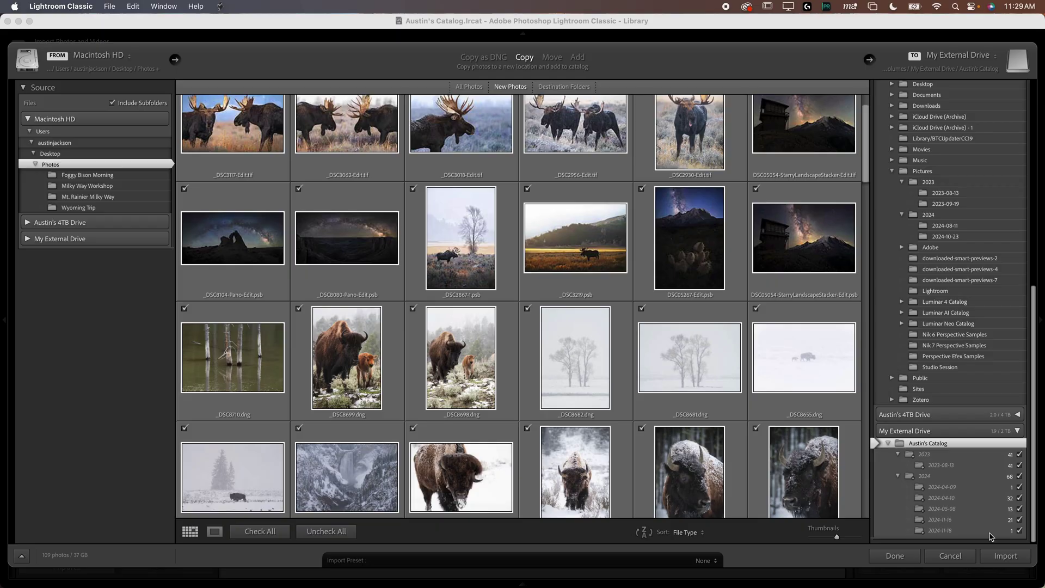
pyautogui.scroll(1, 970, 481)
pyautogui.scroll(10, 970, 482)
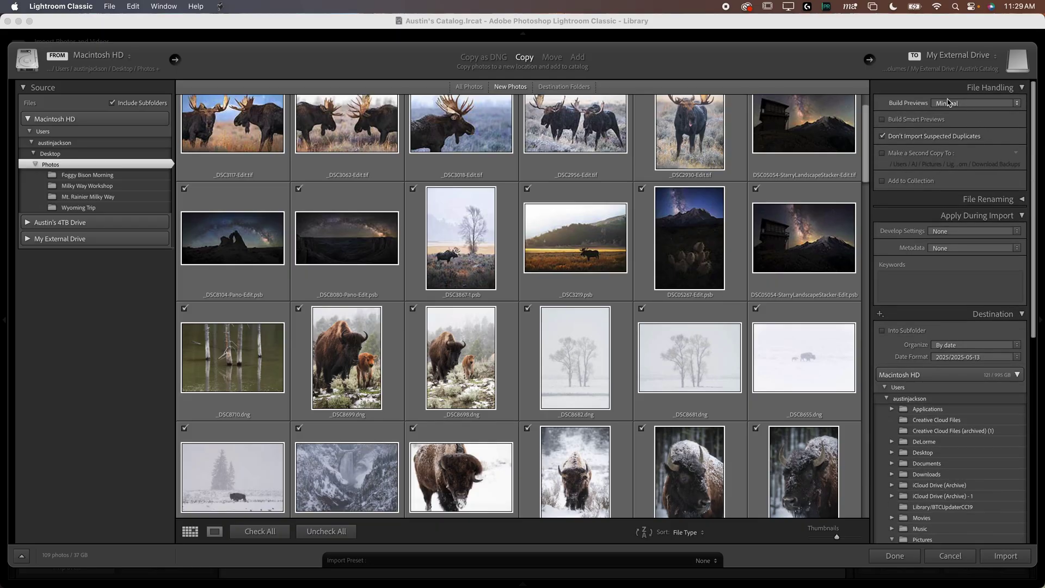
pyautogui.click(923, 120)
pyautogui.click(934, 221)
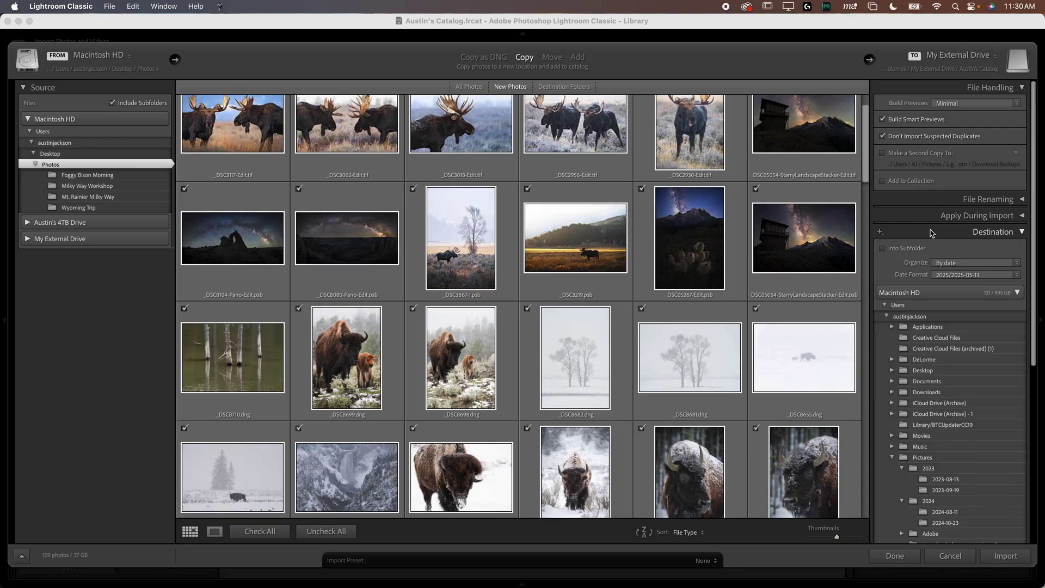
# Look at the other drives as destinations, reselect the catalog's folder on My External Drive and run the import
pyautogui.click(916, 293)
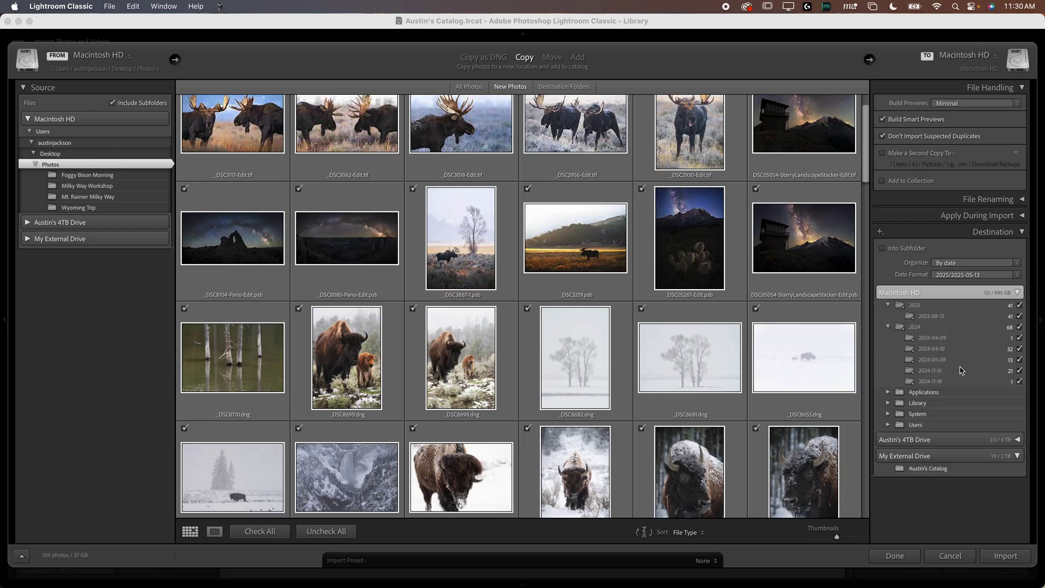
pyautogui.click(931, 440)
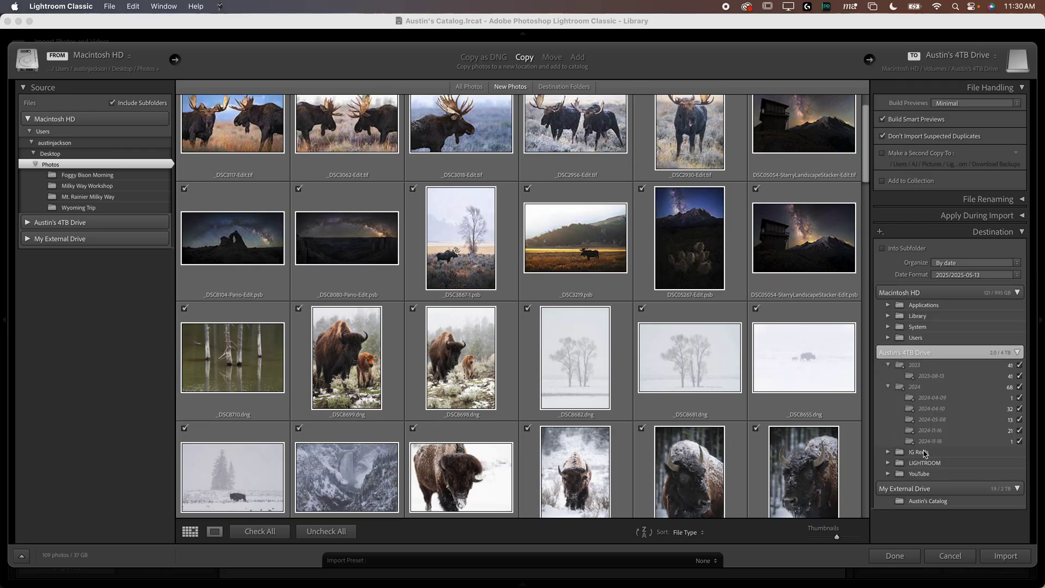
pyautogui.click(930, 502)
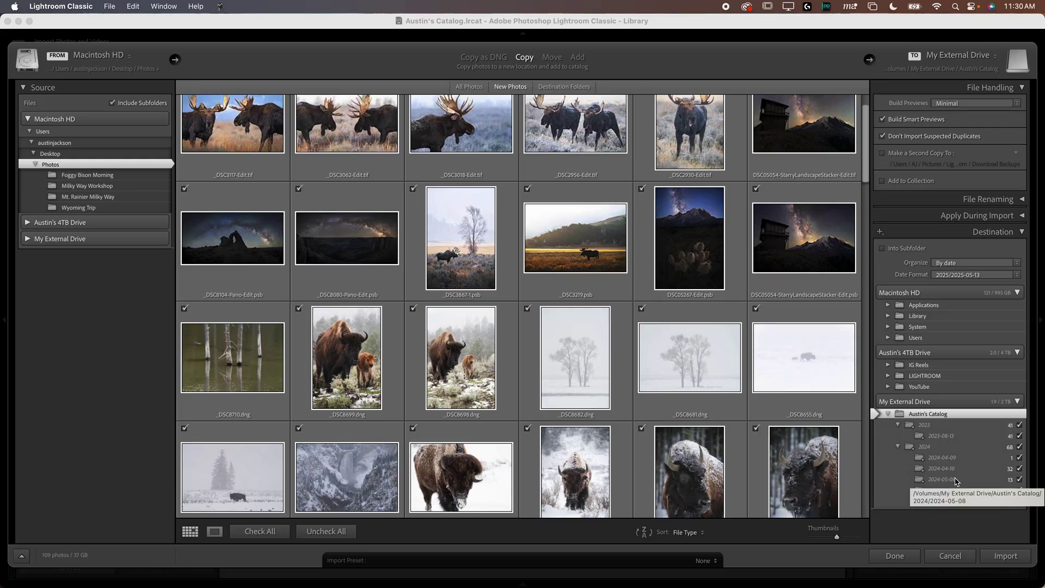
pyautogui.click(1005, 556)
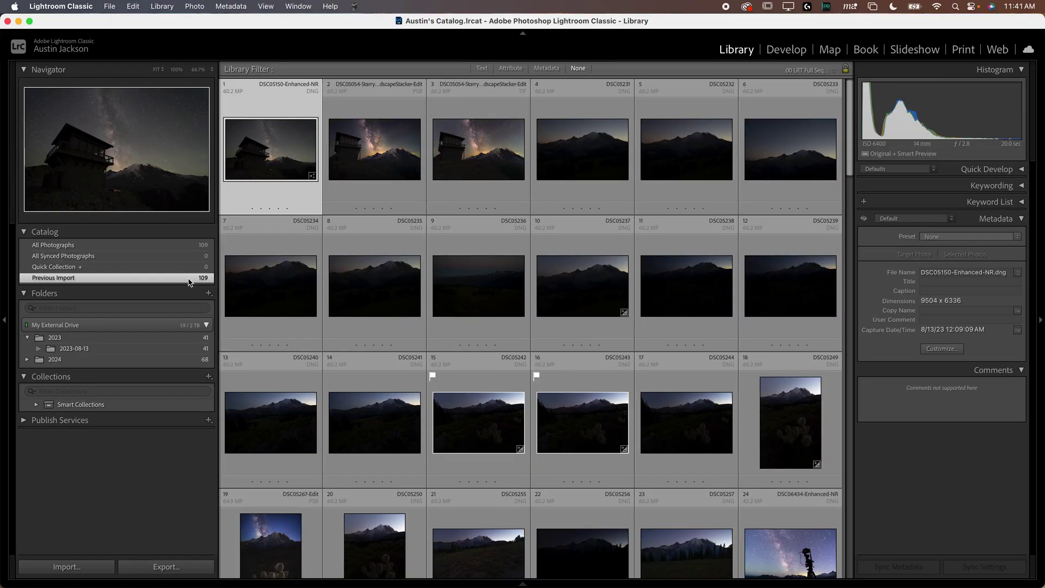
# Show All Photographs in the new catalog and browse the imported photos
pyautogui.click(181, 248)
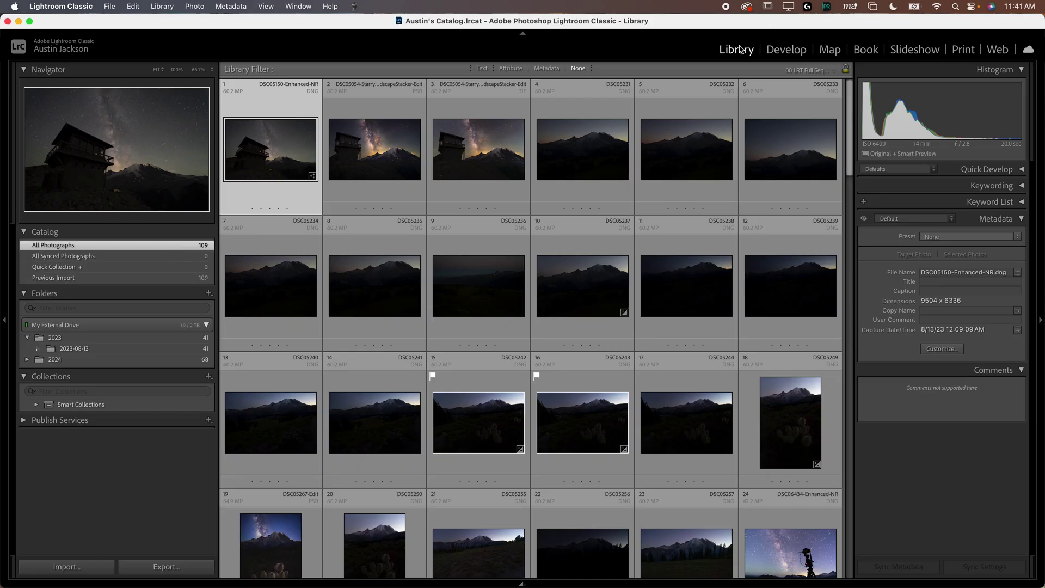
pyautogui.scroll(-5, 544, 253)
pyautogui.scroll(-10, 544, 253)
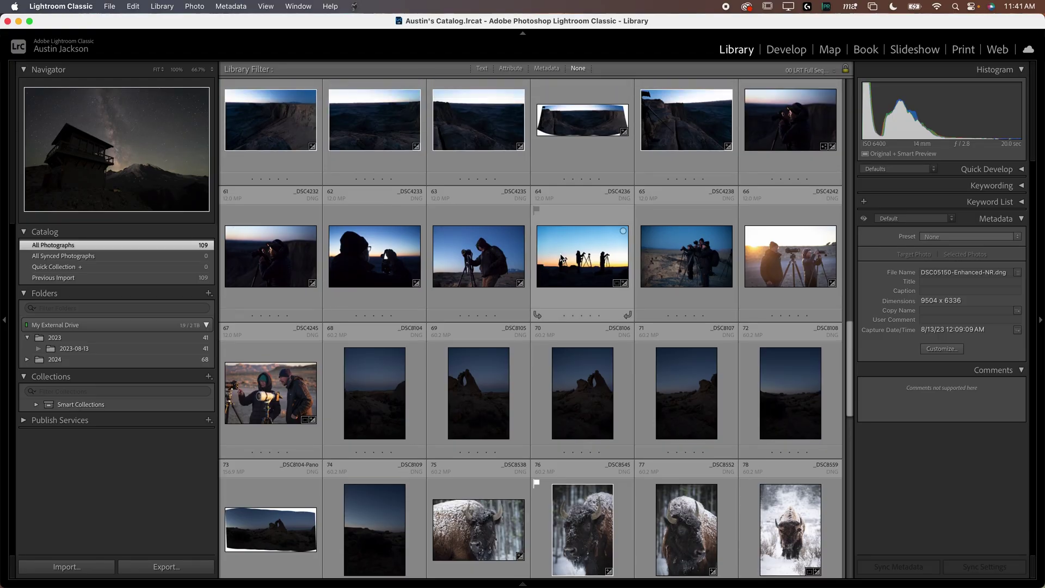
pyautogui.scroll(-6, 562, 258)
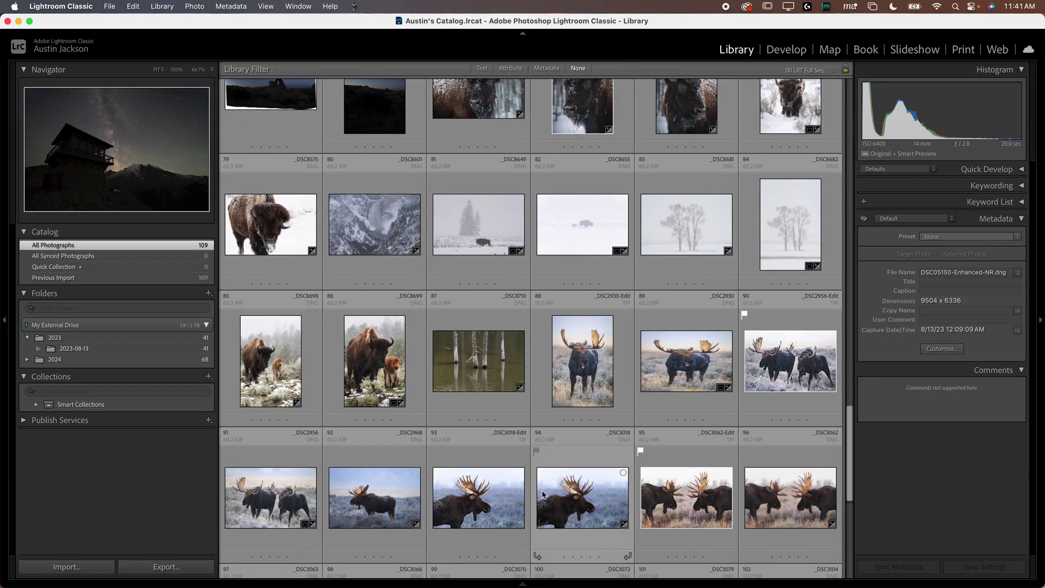
# Open the moose photo _DSC3018.dng in Develop to check its edits and return to the Library grid
pyautogui.scroll(-2, 543, 494)
pyautogui.doubleClick(572, 426)
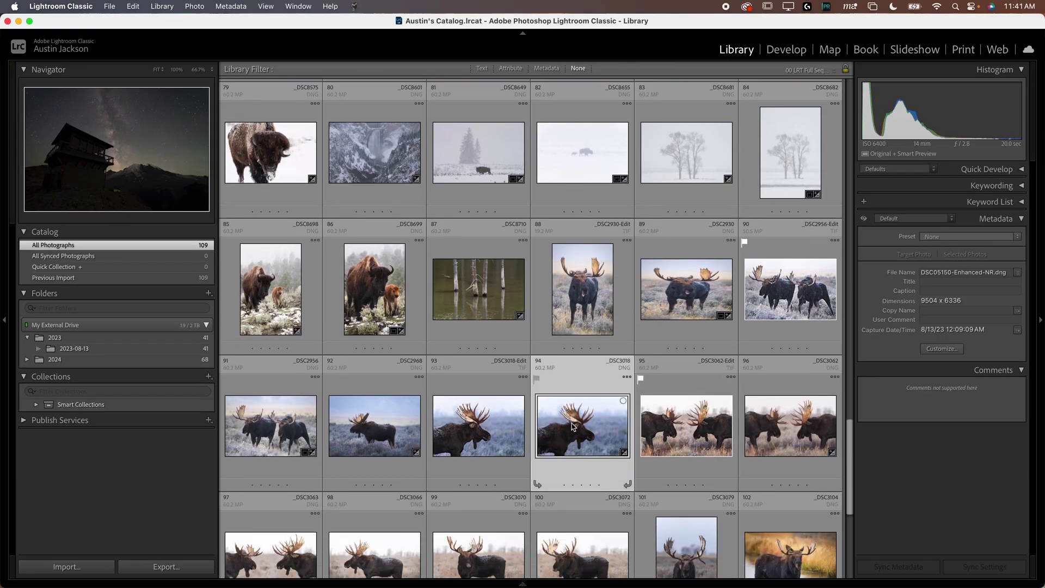
pyautogui.press('d')
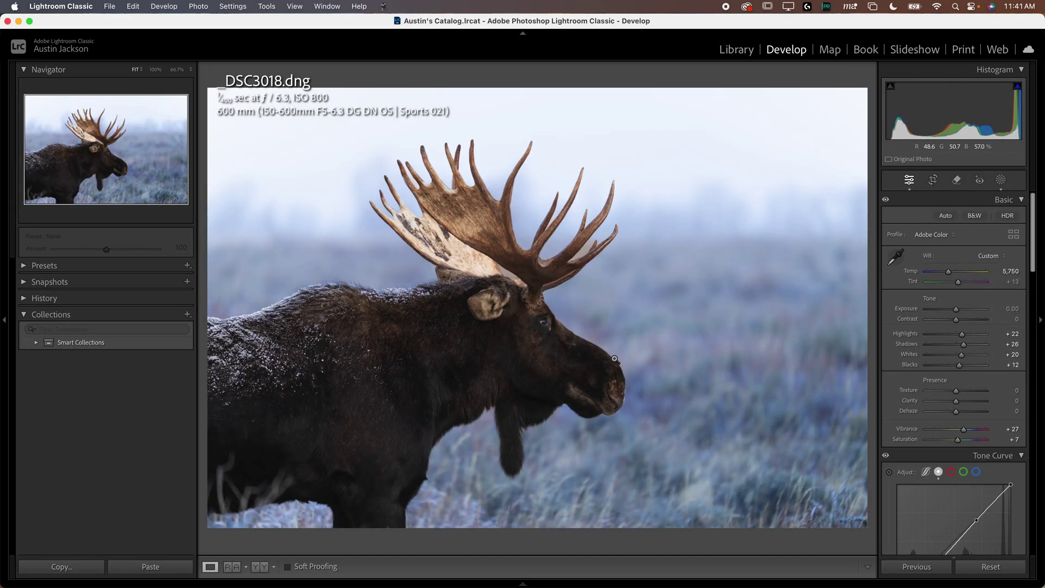
pyautogui.moveTo(223, 584)
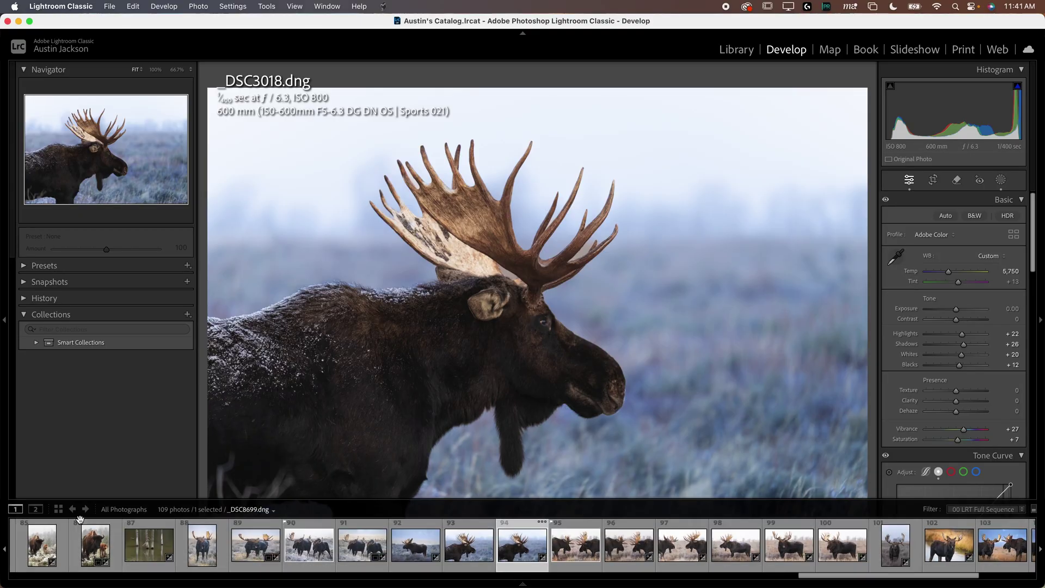
pyautogui.click(58, 509)
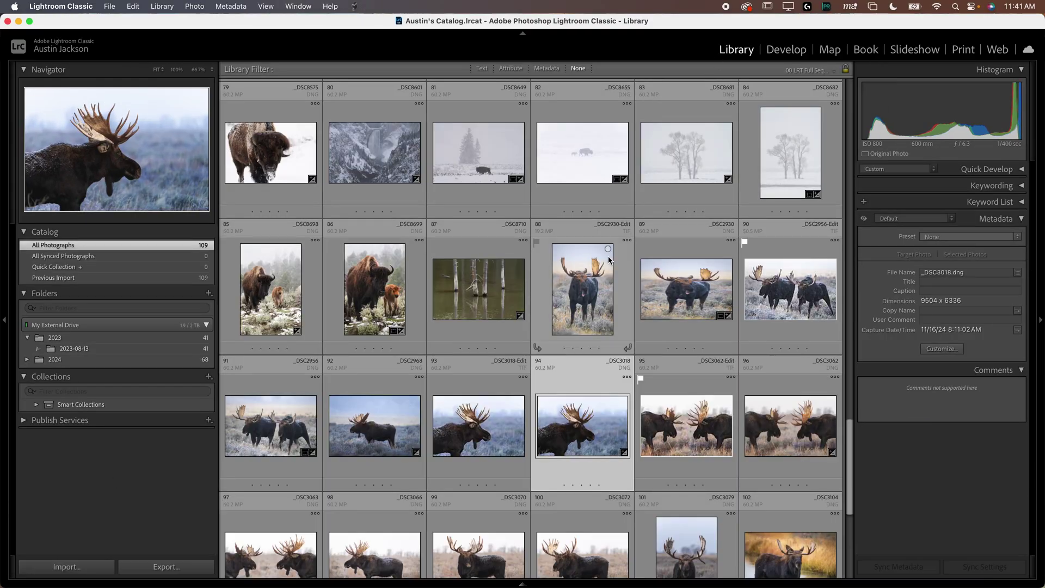
# Browse the whole grid from start to end, selecting DSC05231.dng and the last photo, _DSC3867-1.psb, to view their details
pyautogui.scroll(3, 609, 256)
pyautogui.scroll(20, 609, 258)
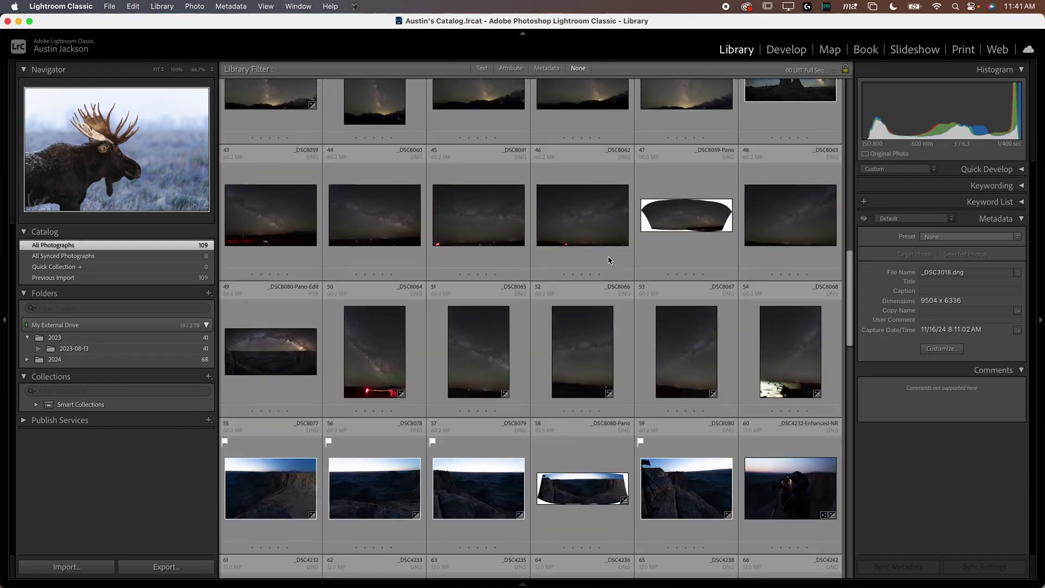
pyautogui.scroll(5, 609, 259)
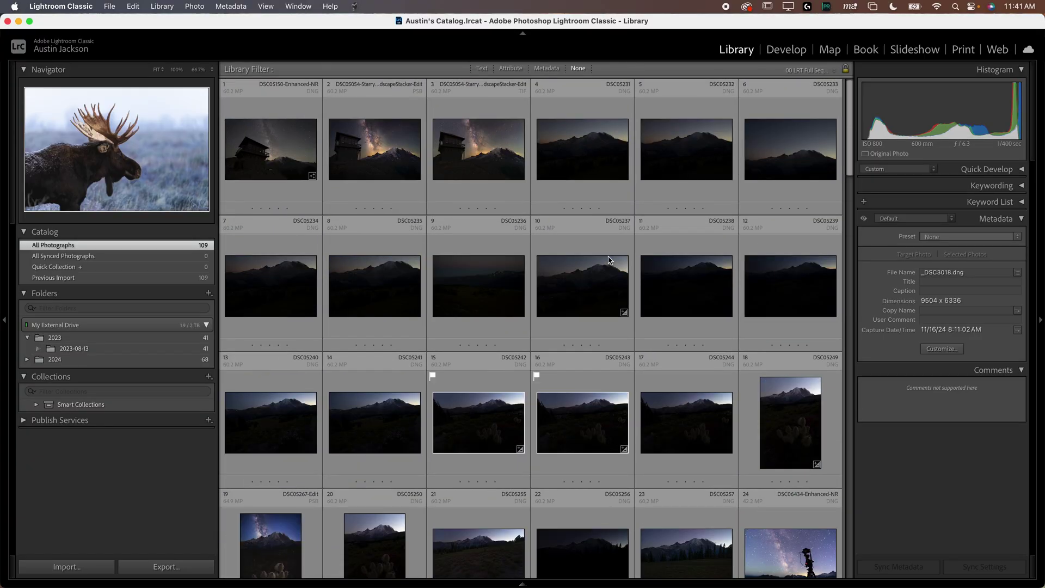
pyautogui.scroll(-15, 482, 347)
pyautogui.scroll(15, 482, 347)
pyautogui.click(590, 158)
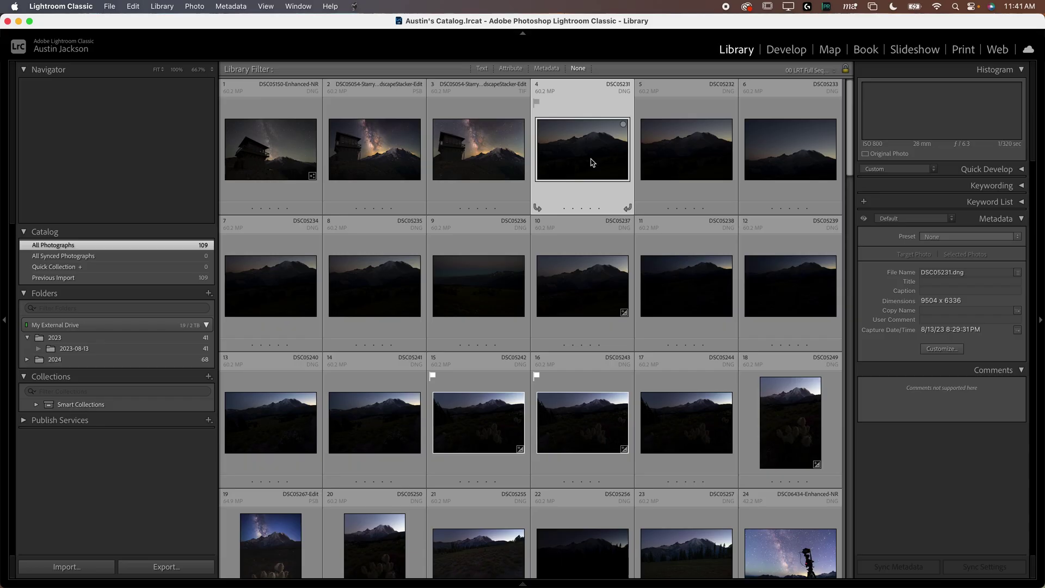
pyautogui.scroll(-20, 581, 152)
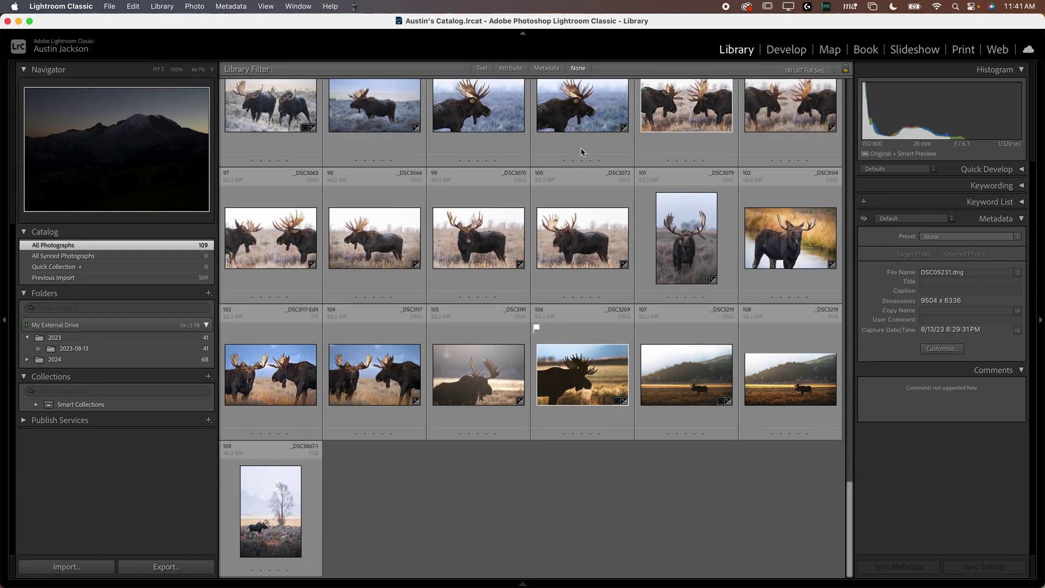
pyautogui.click(290, 507)
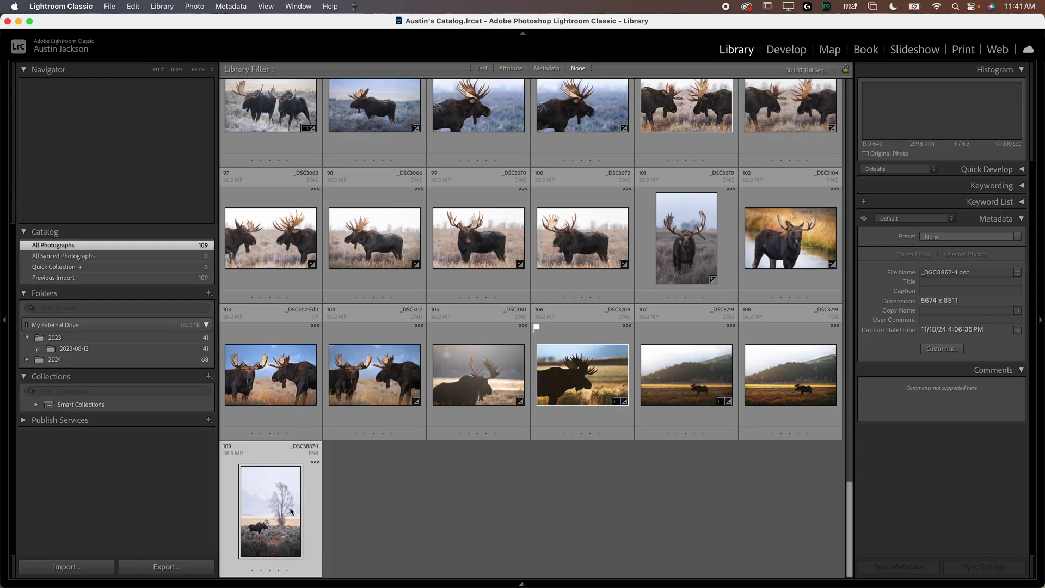
pyautogui.scroll(20, 305, 474)
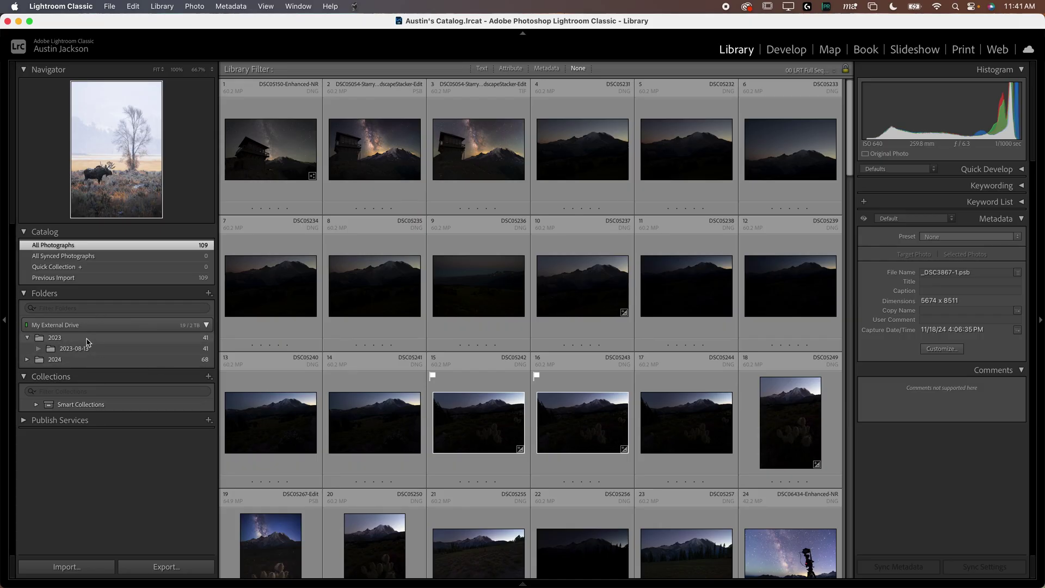
# Inspect the date subfolders of the 2023 and 2024 folders, and collapse both year folders and the Folders section
pyautogui.click(27, 360)
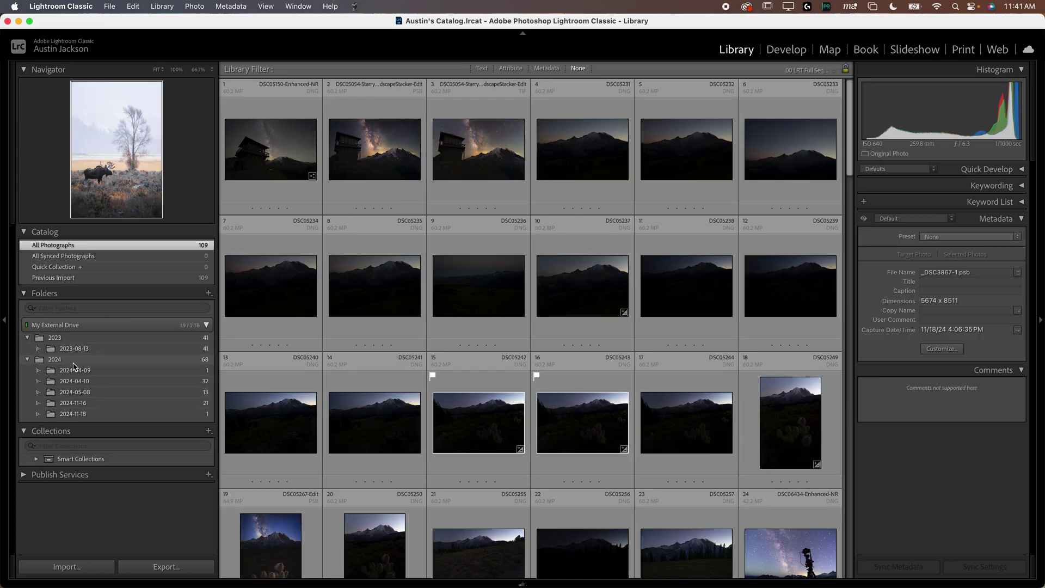
pyautogui.press('super+a')
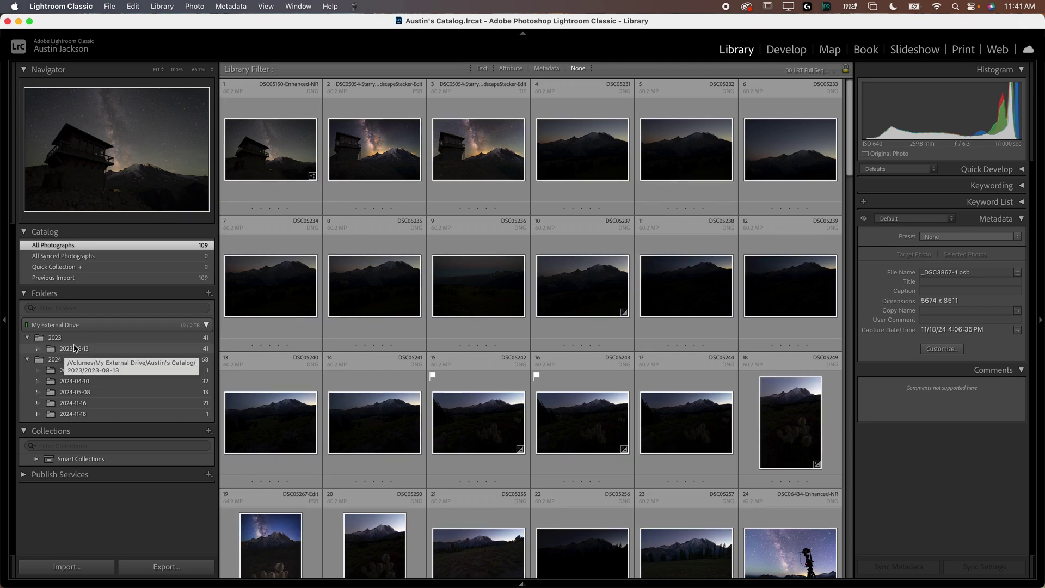
pyautogui.click(27, 337)
pyautogui.click(28, 349)
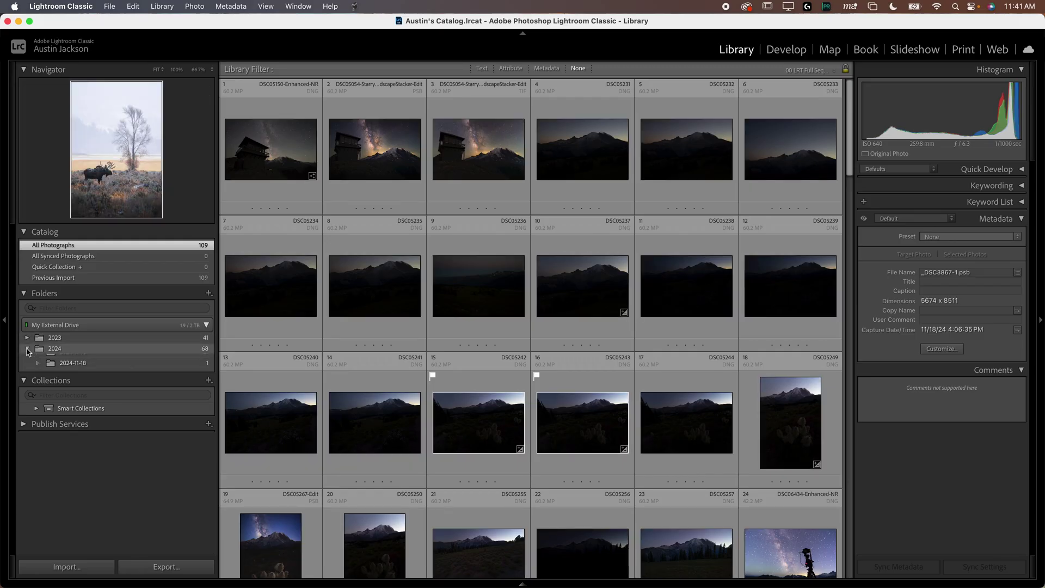
pyautogui.click(65, 297)
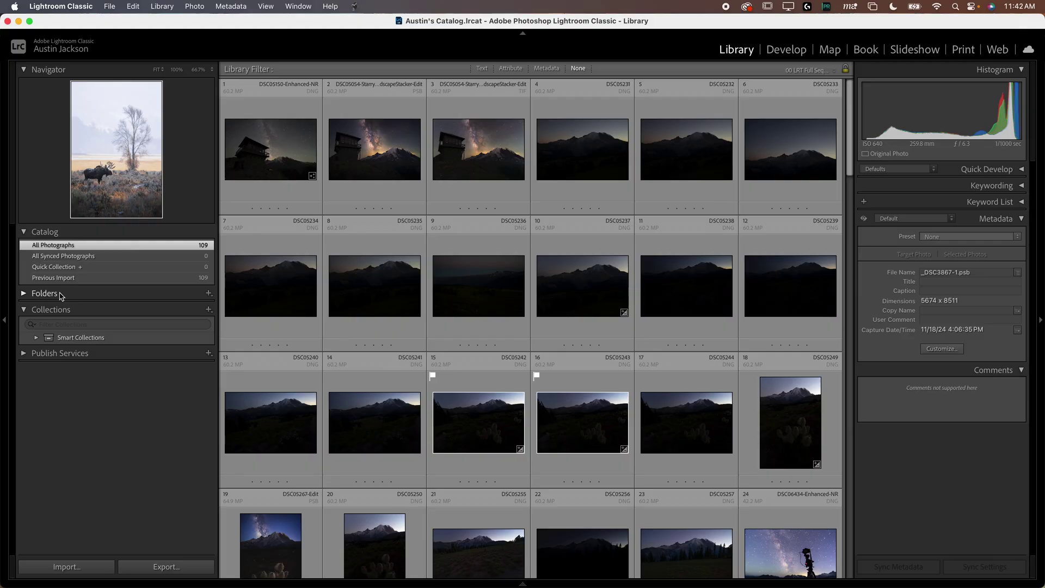
# Reveal DSC05235.dng in Finder and open the catalog's folder on My External Drive to examine its contents
pyautogui.click(367, 277)
pyautogui.press('super+r')
pyautogui.scroll(-5, 419, 287)
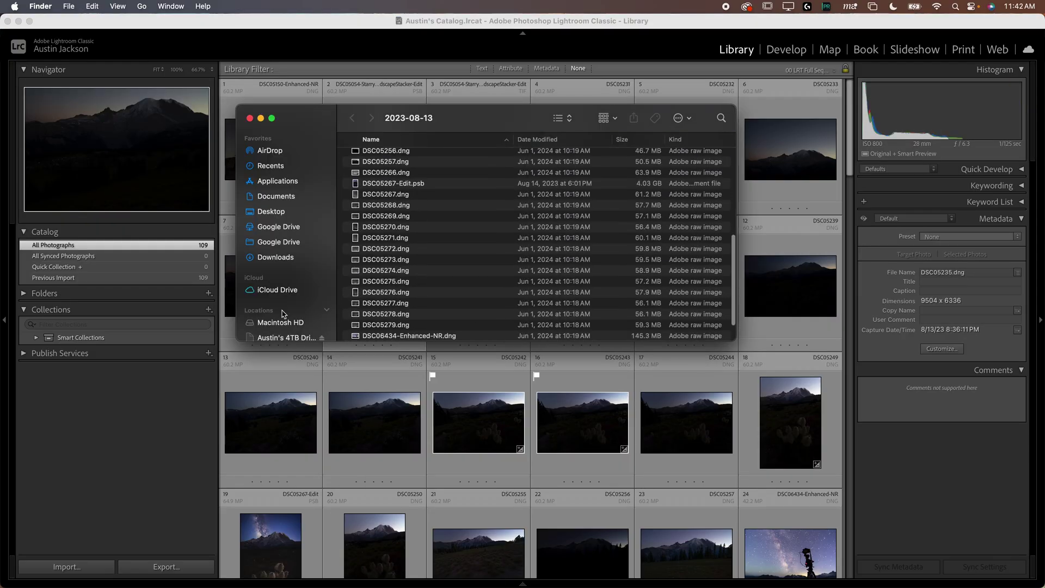
pyautogui.scroll(-4, 284, 251)
pyautogui.click(281, 251)
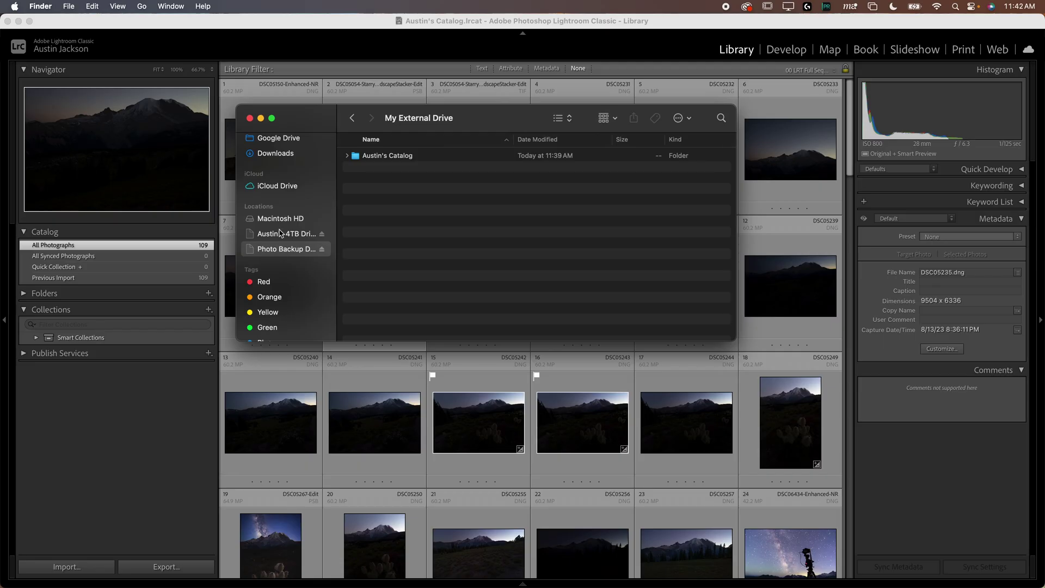
pyautogui.doubleClick(389, 157)
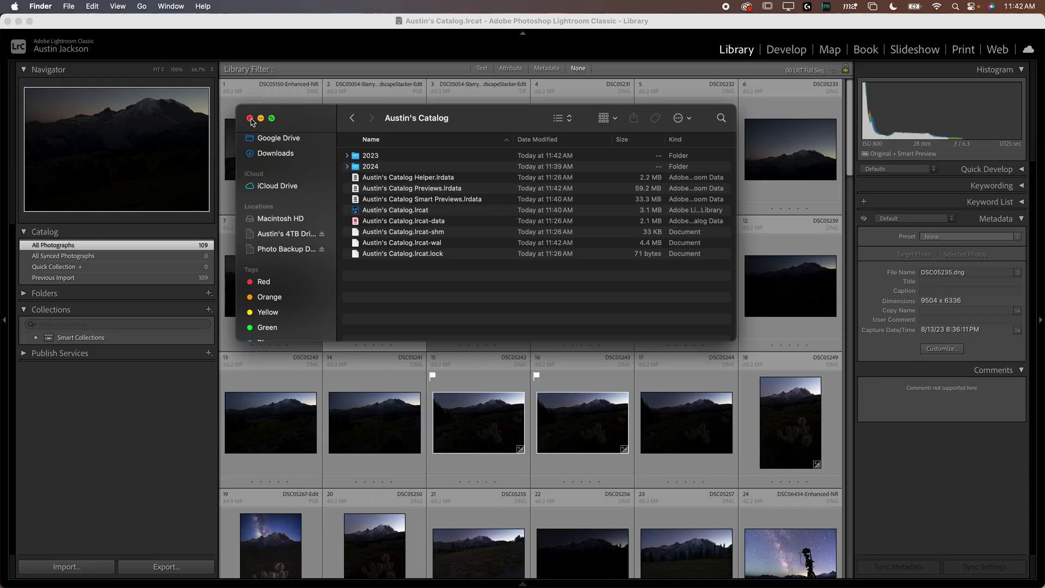
# Close both Finder windows and select the DSC05236 photo back in Lightroom Classic
pyautogui.click(251, 119)
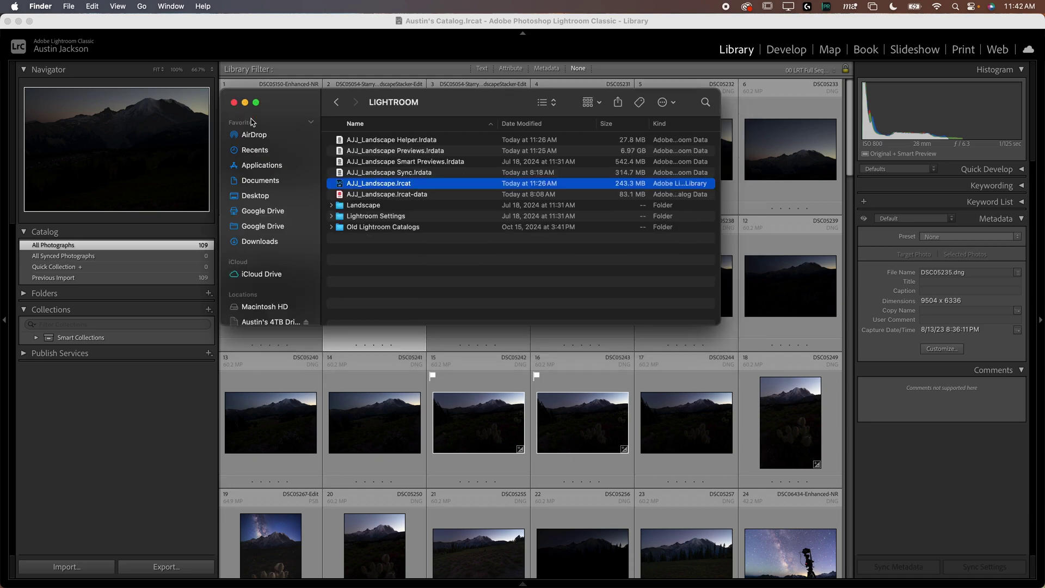
pyautogui.click(234, 103)
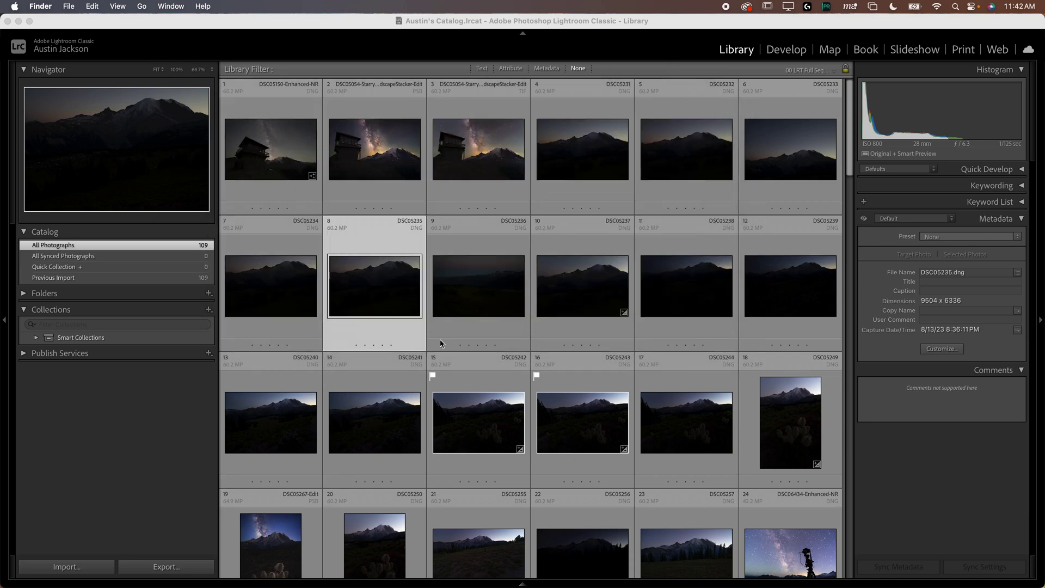
pyautogui.click(455, 313)
pyautogui.click(466, 310)
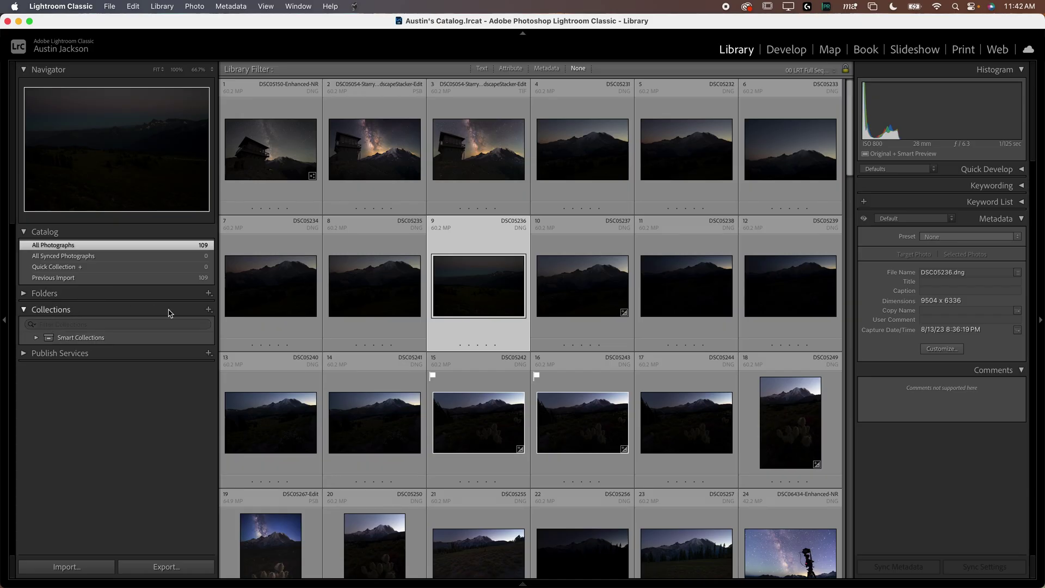
# Create a top-level collection set named Milky Way
pyautogui.click(208, 309)
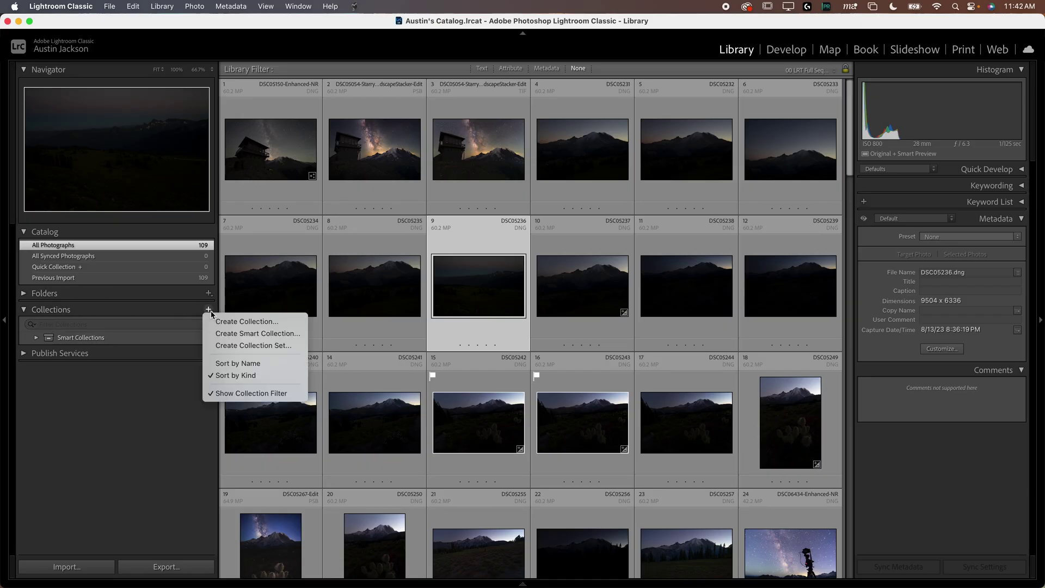
pyautogui.click(229, 345)
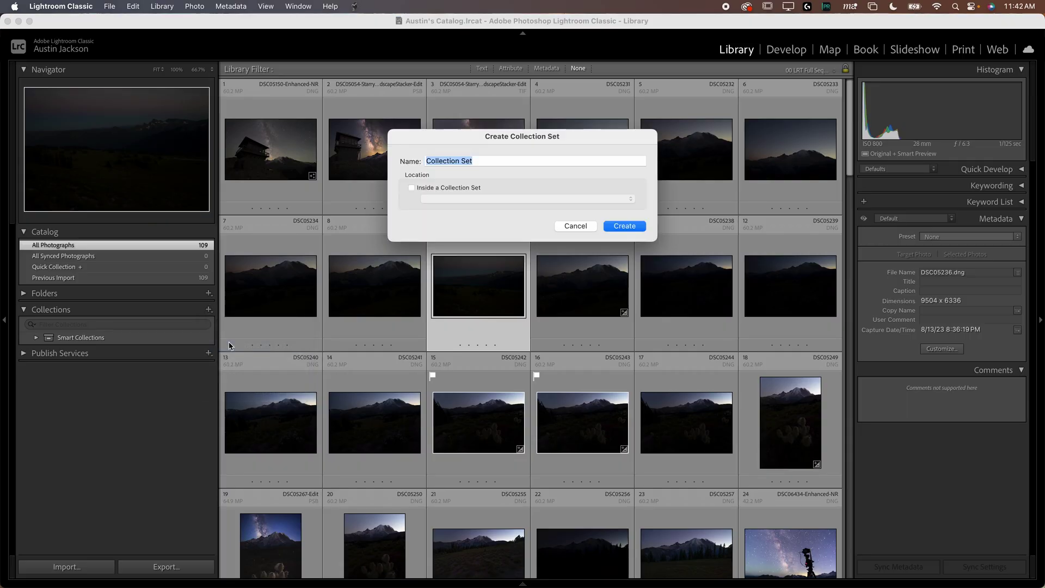
pyautogui.write('Milky Way')
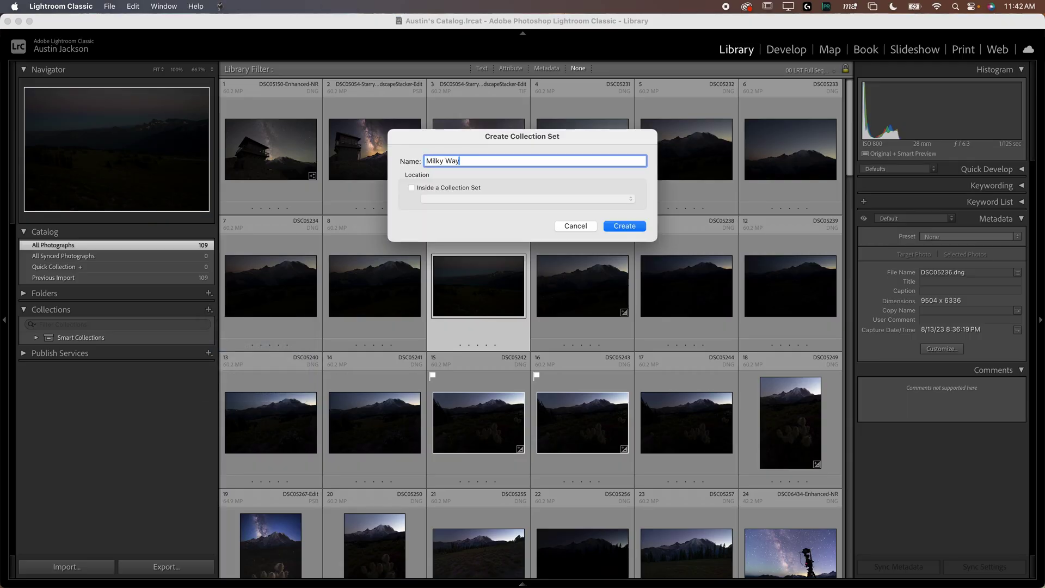
pyautogui.click(613, 227)
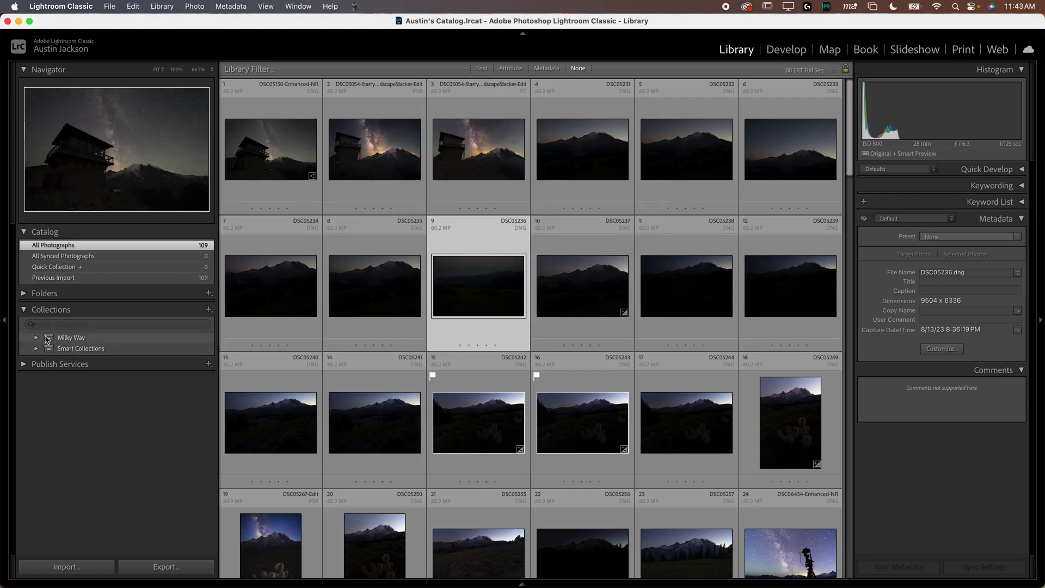
# Create a collection named Mt. Rainier without including the selected photo
pyautogui.click(209, 310)
pyautogui.click(250, 322)
pyautogui.write('Mt. Rainier')
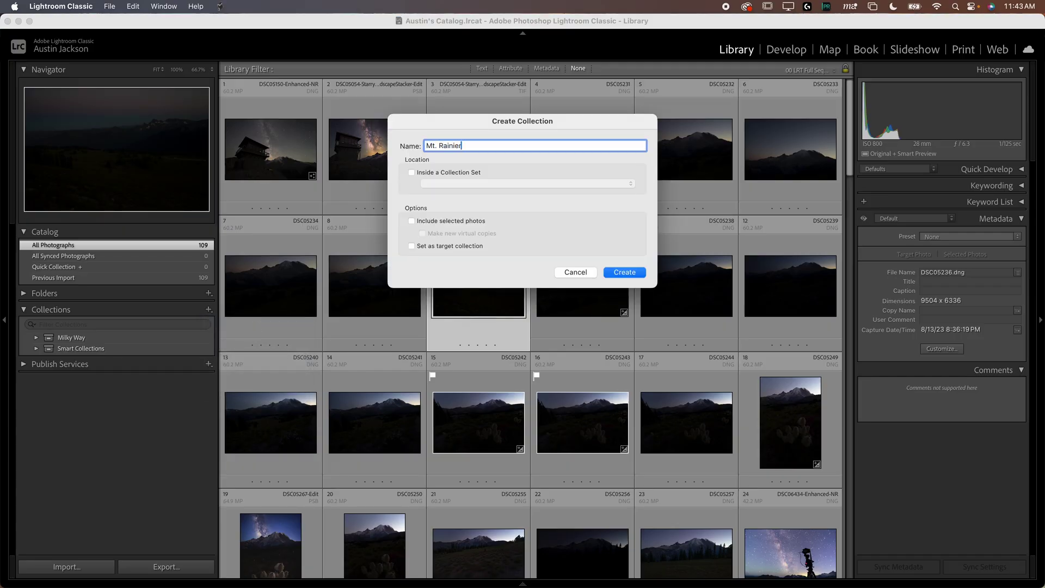
pyautogui.press('Return')
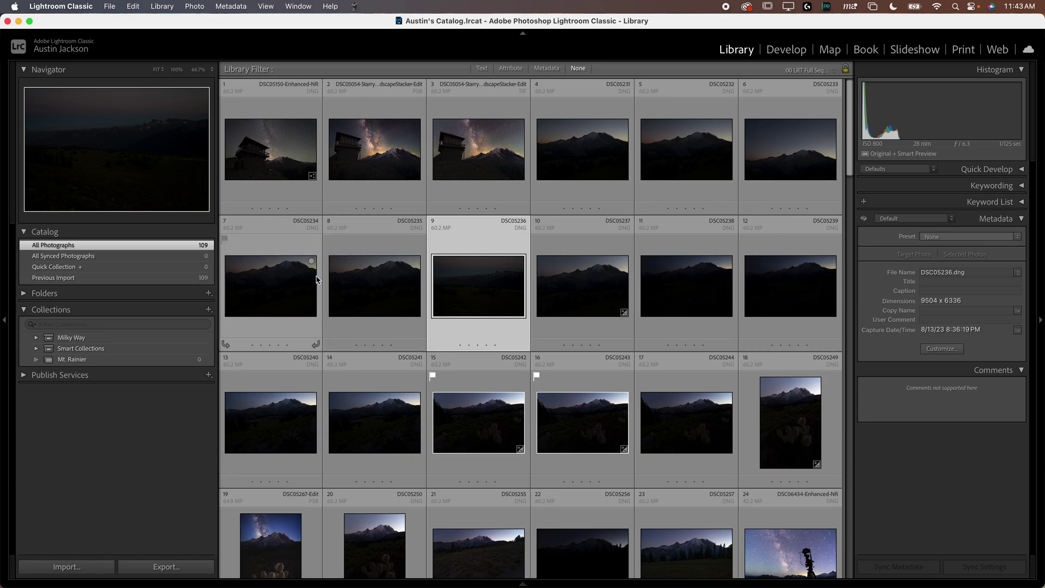
# Add all photos from DSC05150-Enhanced-NR through DSC05279 to the Mt. Rainier collection and place that collection inside the Milky Way set
pyautogui.click(271, 161)
pyautogui.scroll(-8, 294, 190)
pyautogui.scroll(-10, 294, 191)
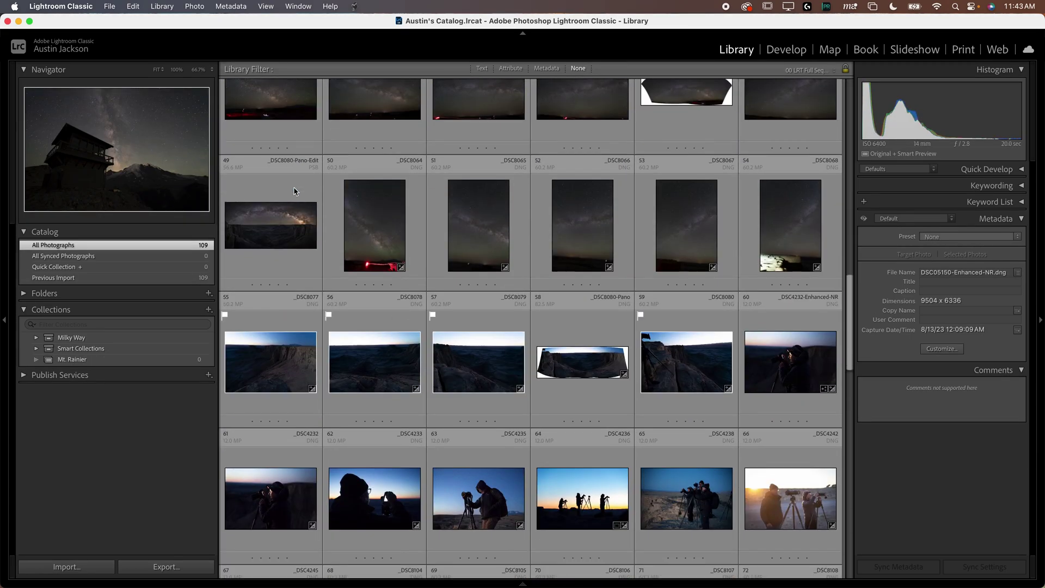
pyautogui.scroll(5, 268, 241)
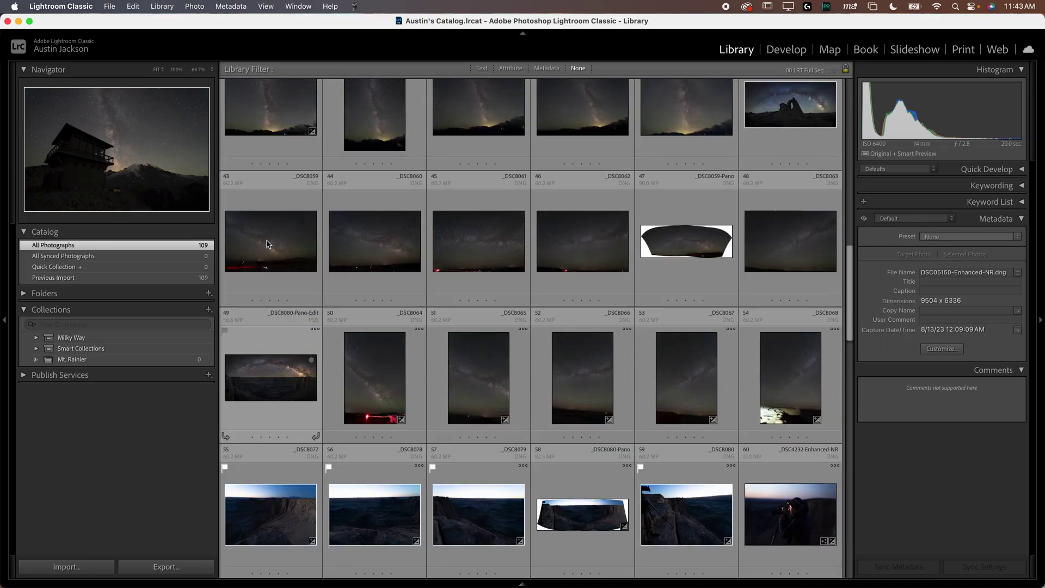
pyautogui.scroll(3, 720, 209)
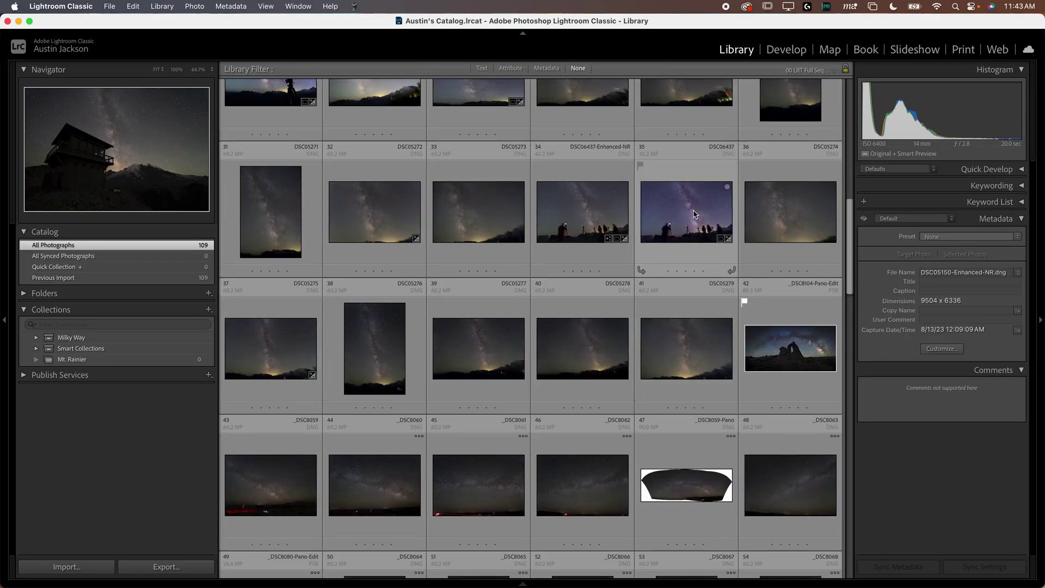
pyautogui.click(664, 327)
pyautogui.hotkey('shift', 'Home')
pyautogui.moveTo(663, 355); pyautogui.dragTo(71, 337)
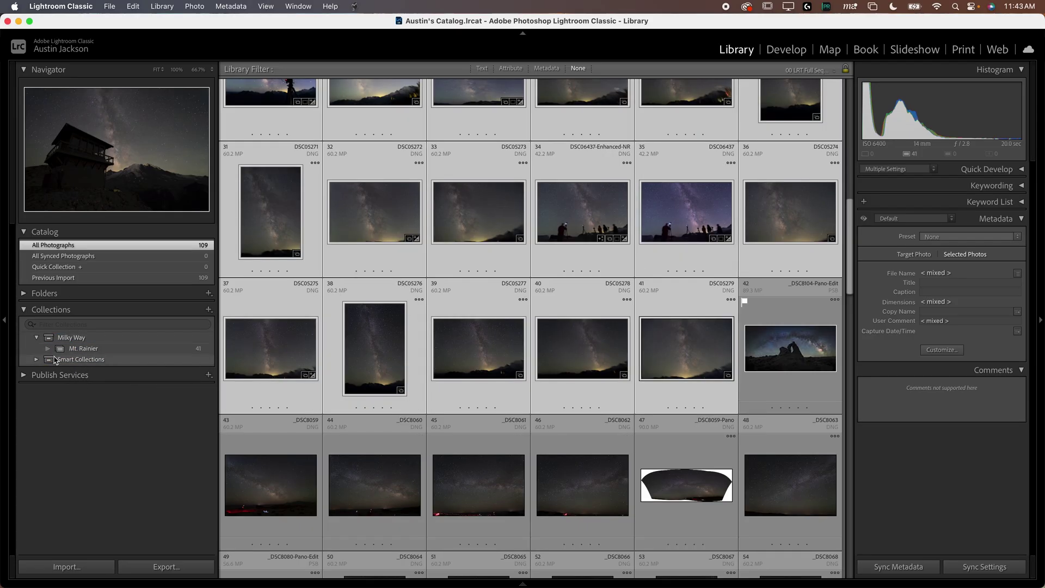
# Create a collection named Utah Workshop inside the Milky Way collection set
pyautogui.click(208, 309)
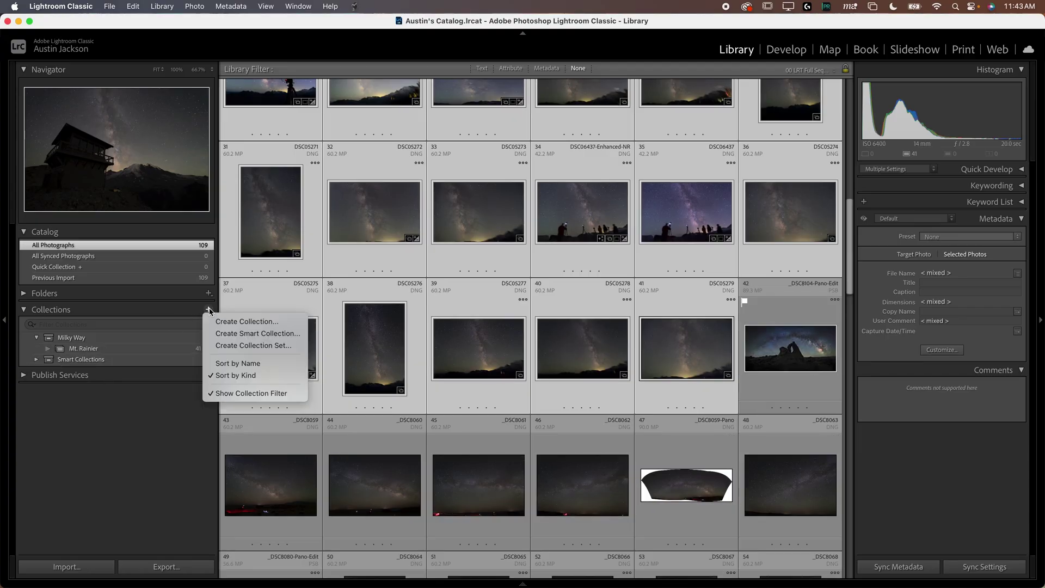
pyautogui.click(235, 321)
pyautogui.click(446, 172)
pyautogui.click(449, 184)
pyautogui.click(449, 181)
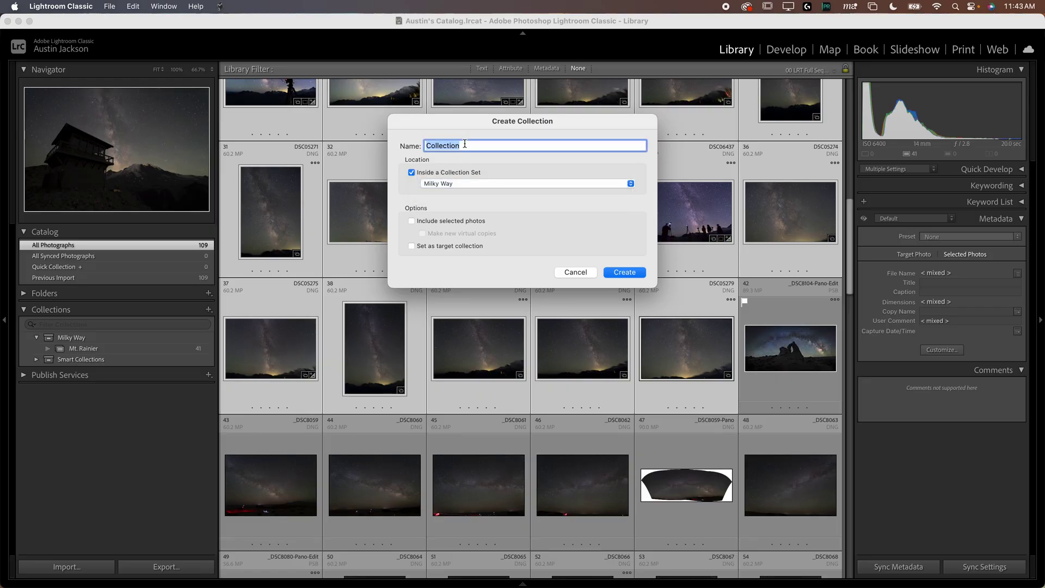
pyautogui.write('Utah Workshop')
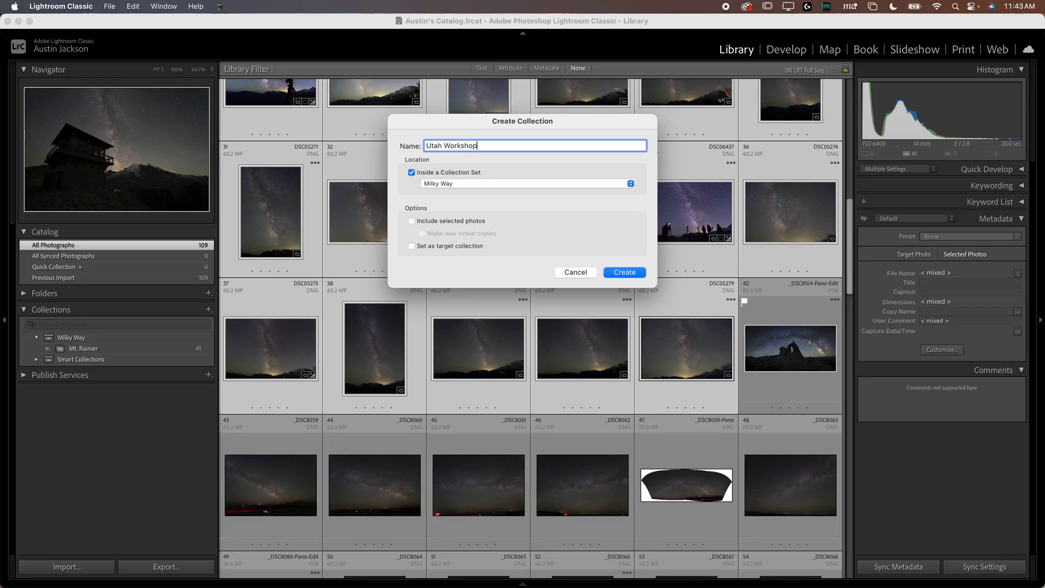
pyautogui.press('Return')
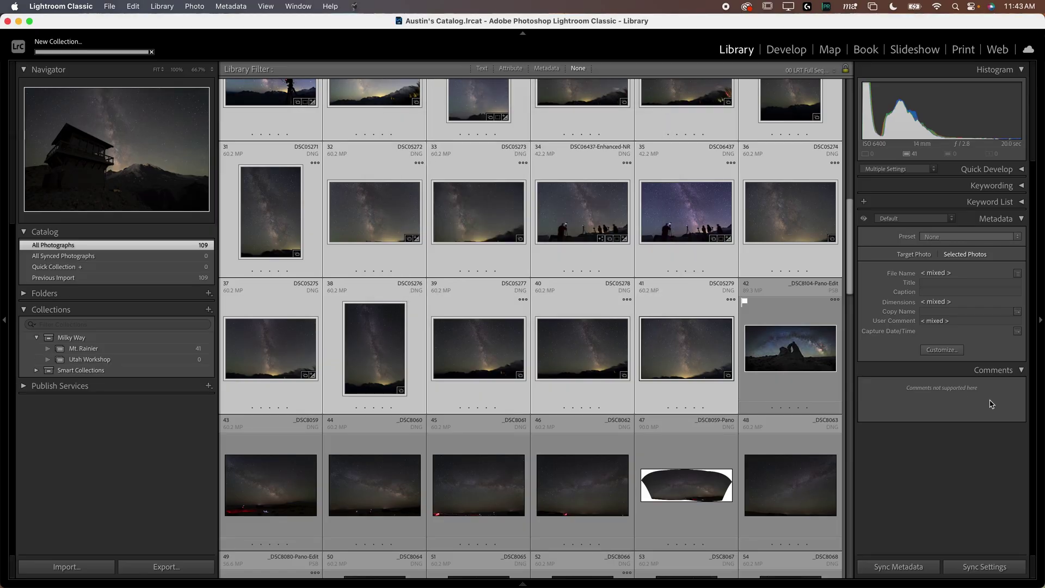
# Add all photos from _DSC8104-Pano-Edit through _DSC8109 to the Utah Workshop collection
pyautogui.click(779, 362)
pyautogui.scroll(-5, 781, 359)
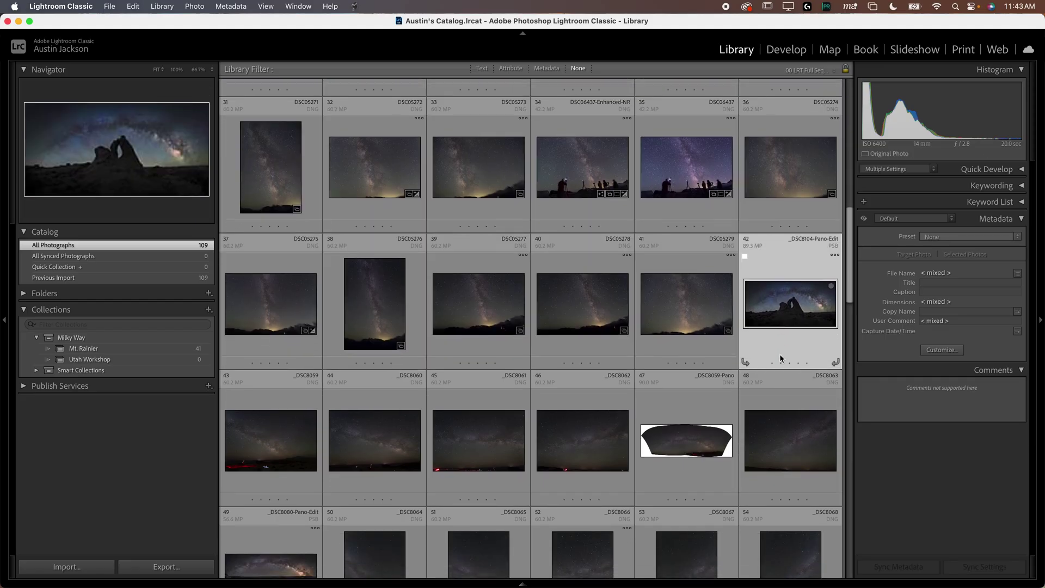
pyautogui.scroll(-12, 779, 359)
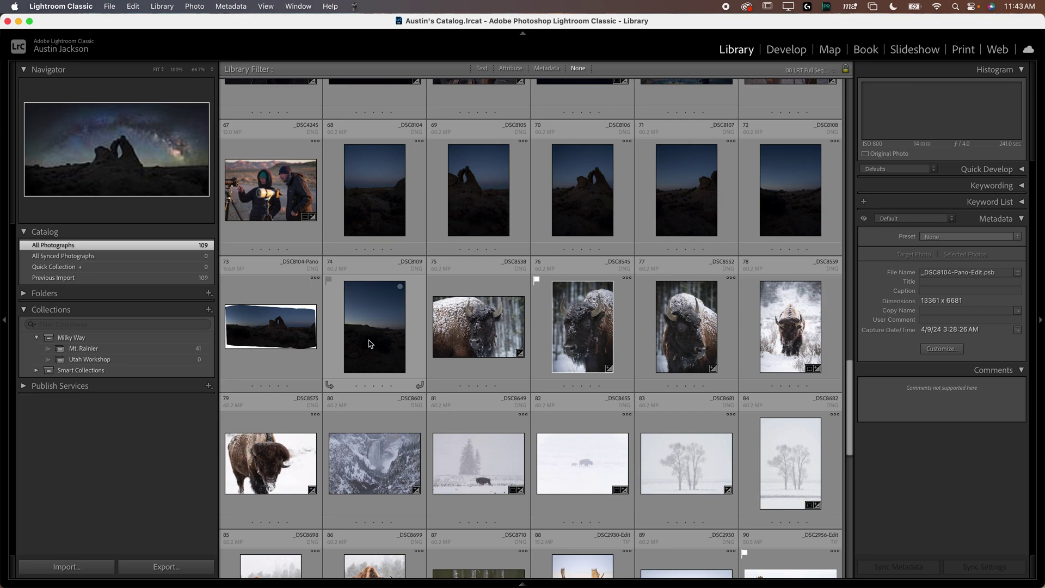
pyautogui.keyDown('shift'); pyautogui.click(374, 342); pyautogui.keyUp('shift')
pyautogui.moveTo(380, 335); pyautogui.dragTo(202, 362)
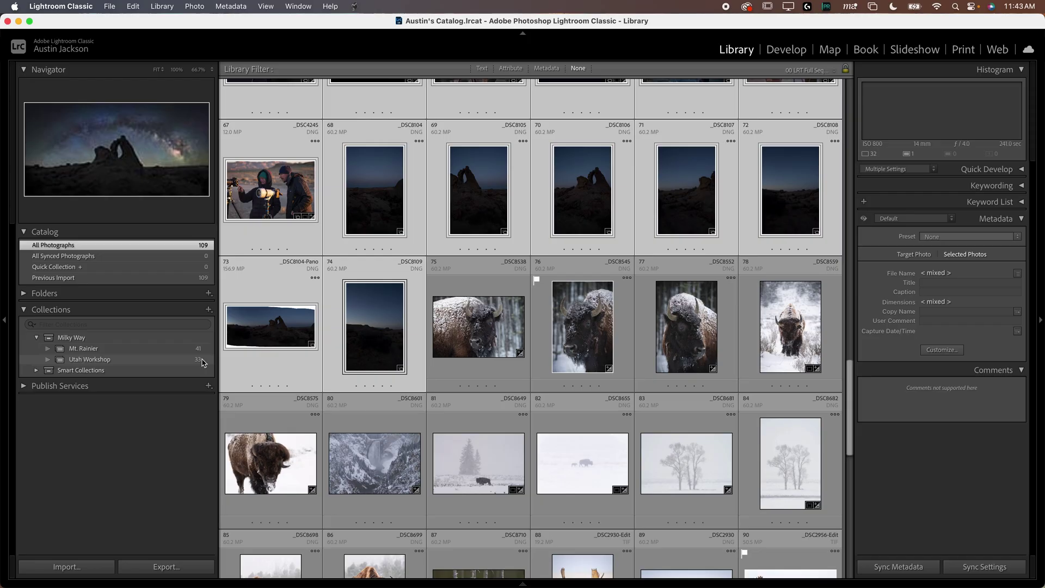
# Create a collection named Yellowstone outside any collection set
pyautogui.scroll(-1, 371, 344)
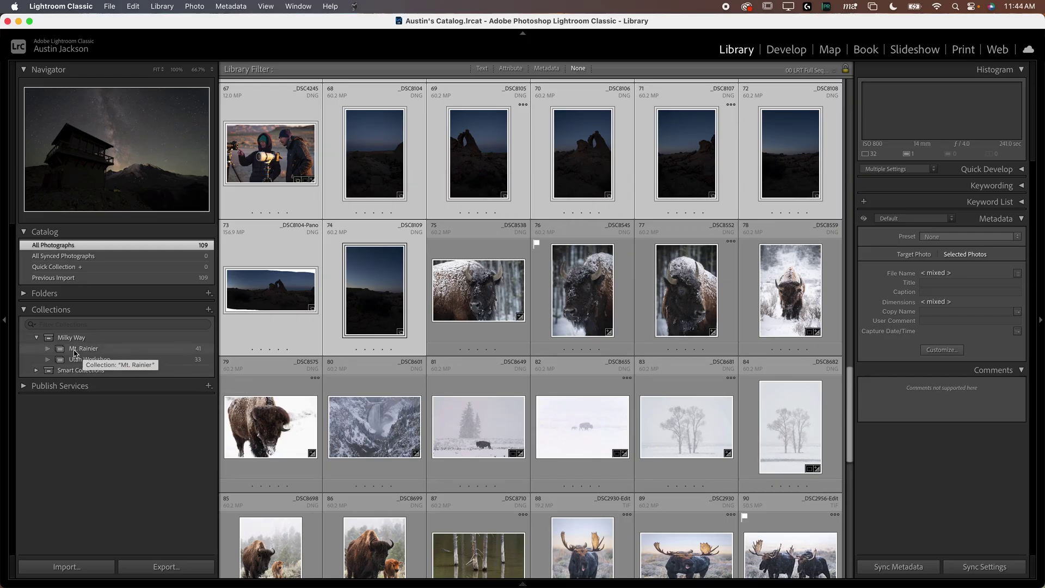
pyautogui.click(208, 310)
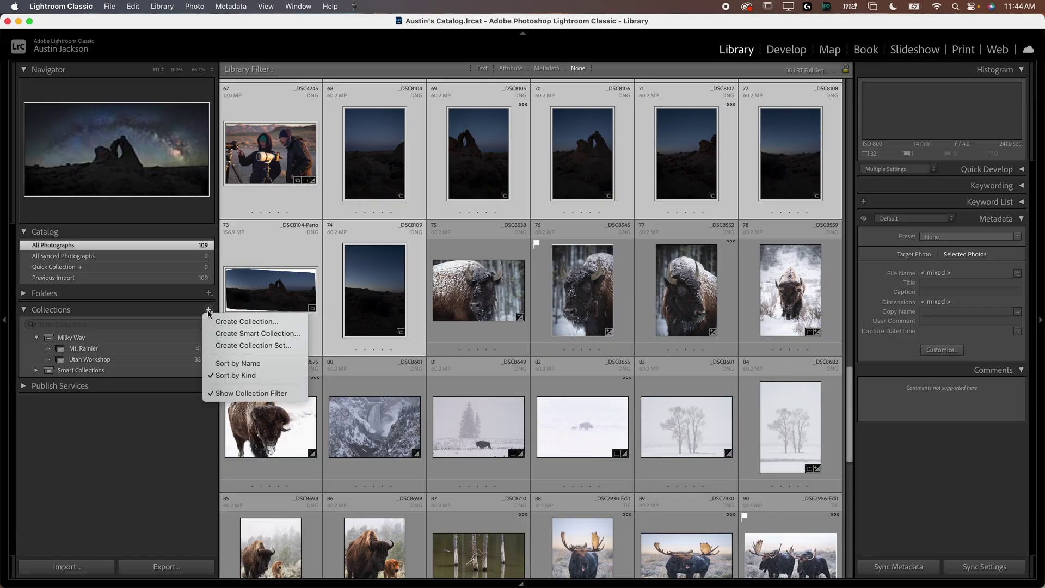
pyautogui.click(231, 321)
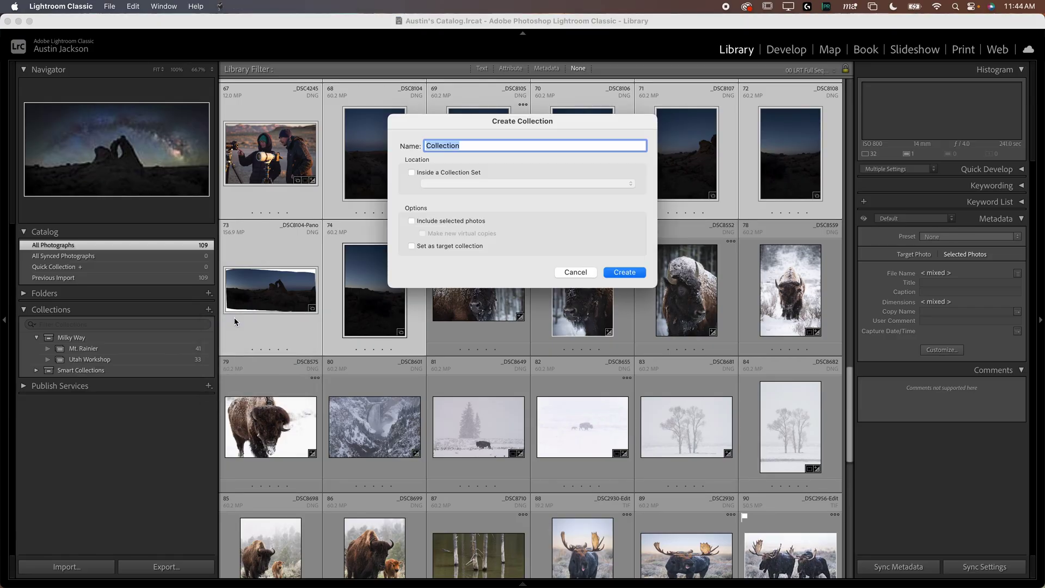
pyautogui.write('Yell')
pyautogui.press('Return')
# Add all photos from _DSC8538 through the last photo, _DSC3867-1, to the Yellowstone collection
pyautogui.click(472, 295)
pyautogui.scroll(-3, 472, 295)
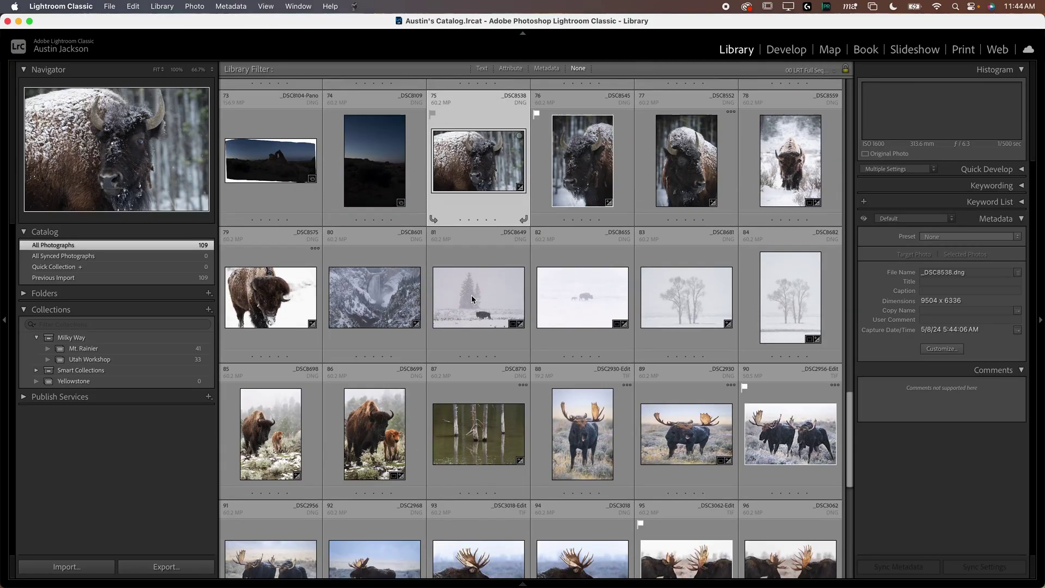
pyautogui.scroll(-10, 471, 295)
pyautogui.keyDown('shift'); pyautogui.click(287, 524); pyautogui.keyUp('shift')
pyautogui.moveTo(287, 524); pyautogui.dragTo(187, 383)
# Create a top-level collection named Favorites
pyautogui.scroll(10, 286, 411)
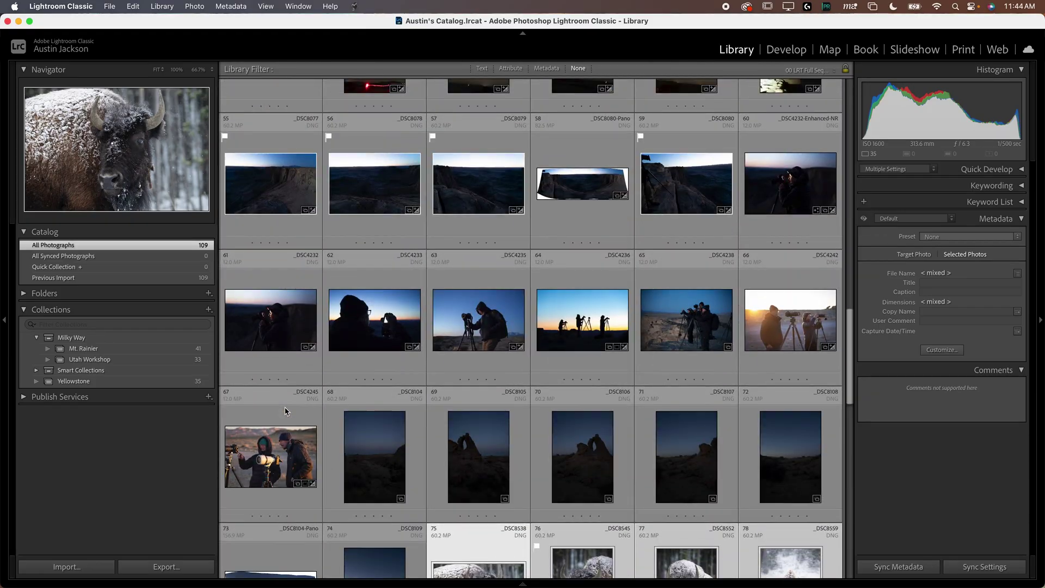
pyautogui.scroll(5, 285, 411)
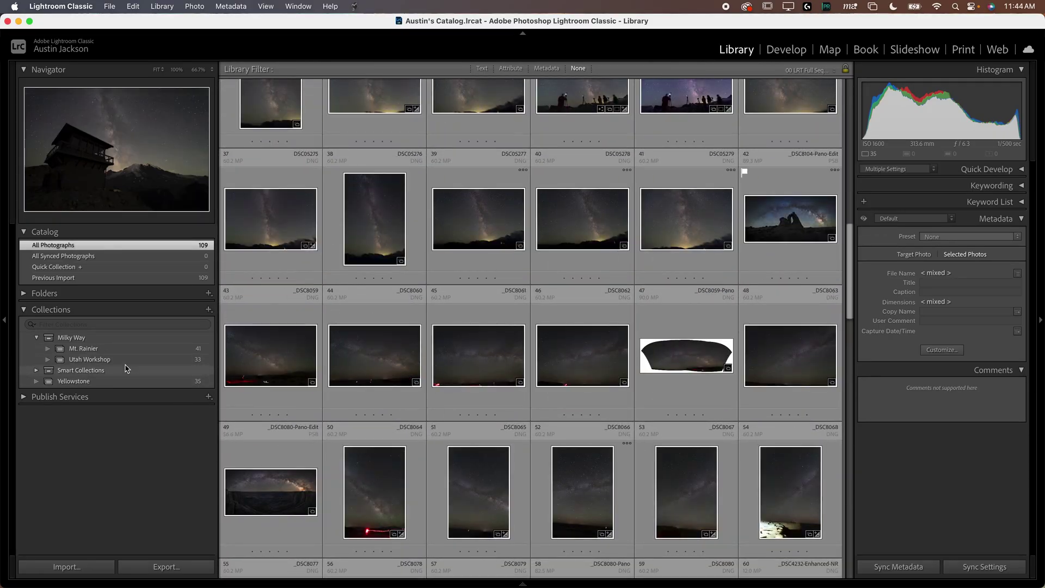
pyautogui.scroll(-8, 304, 409)
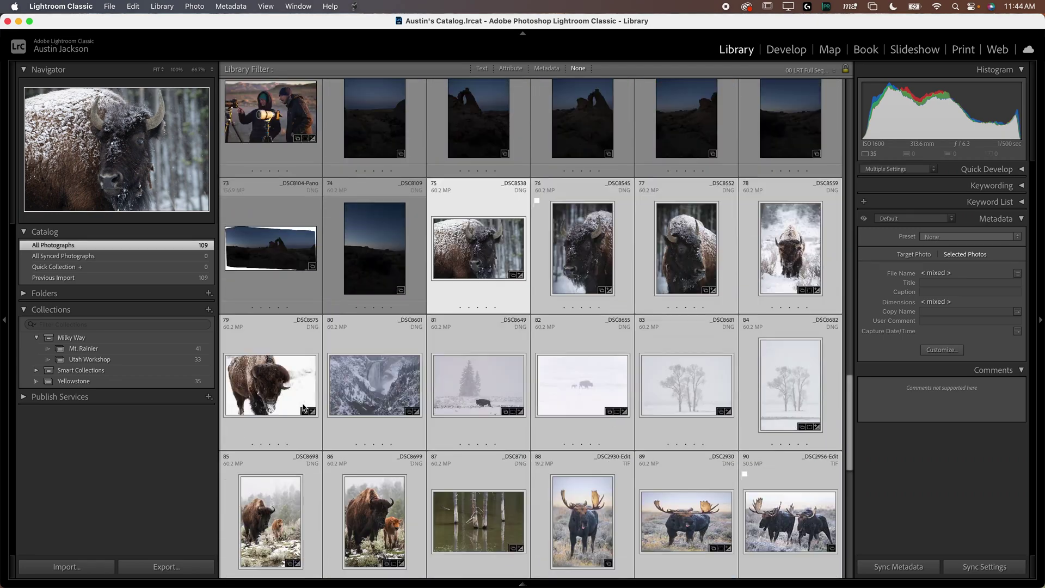
pyautogui.scroll(-2, 304, 409)
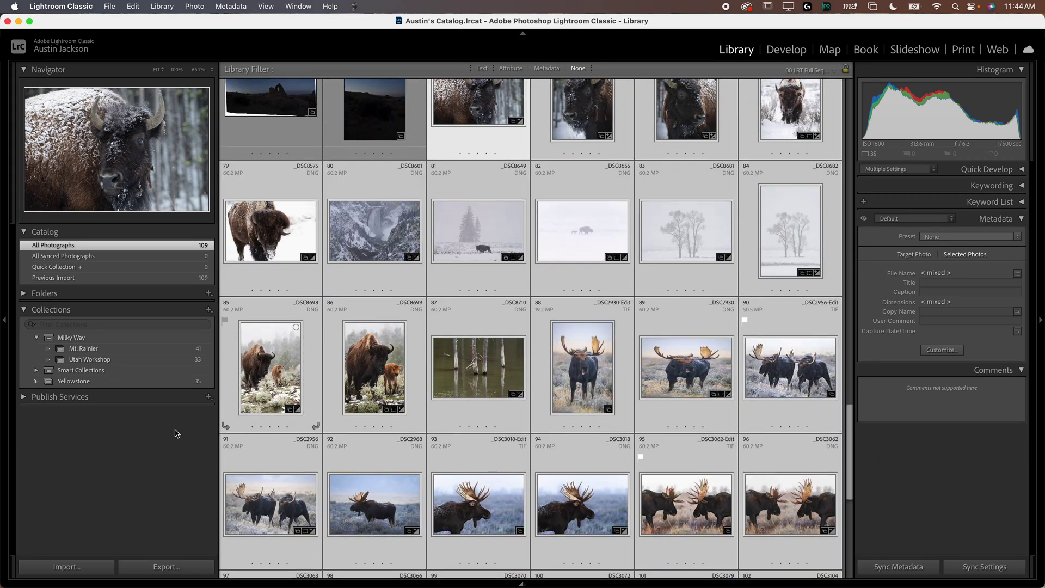
pyautogui.click(208, 308)
pyautogui.click(223, 320)
pyautogui.write('Favorites')
pyautogui.press('Return')
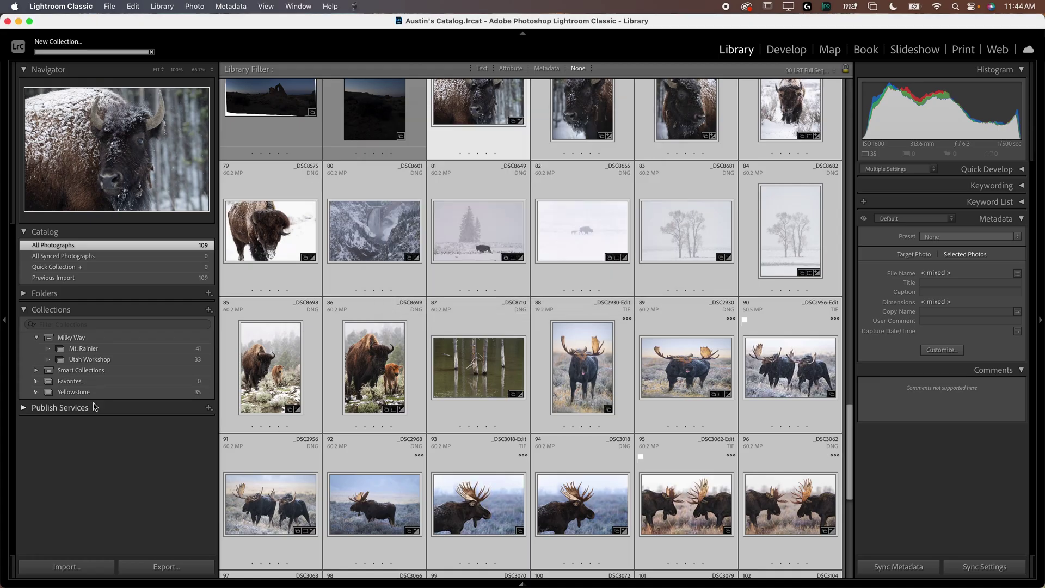
# Clear the photo selection and add _DSC3117-Edit, _DSC8104-Pano-Edit and DSC05267-Edit to the Favorites collection
pyautogui.scroll(-2, 293, 396)
pyautogui.scroll(-3, 292, 396)
pyautogui.click(374, 484)
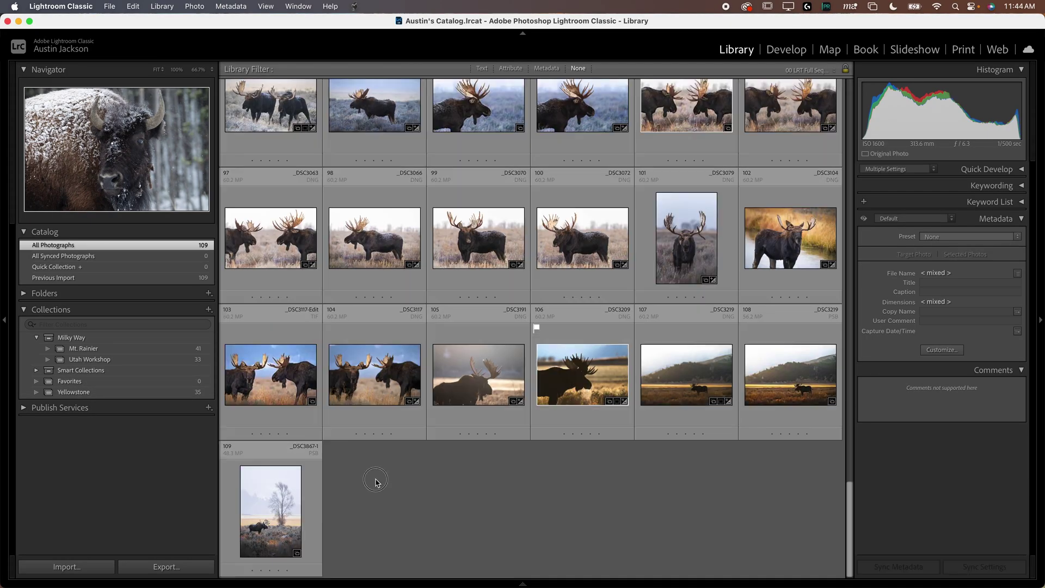
pyautogui.moveTo(276, 381); pyautogui.dragTo(71, 381)
pyautogui.scroll(8, 277, 348)
pyautogui.scroll(15, 278, 349)
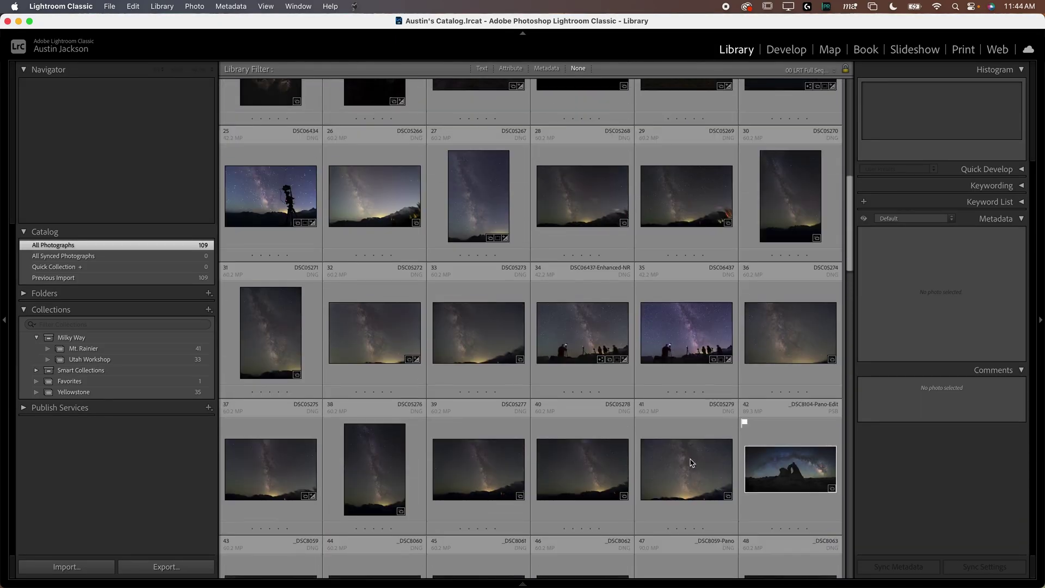
pyautogui.moveTo(286, 379); pyautogui.dragTo(71, 381)
pyautogui.scroll(8, 288, 381)
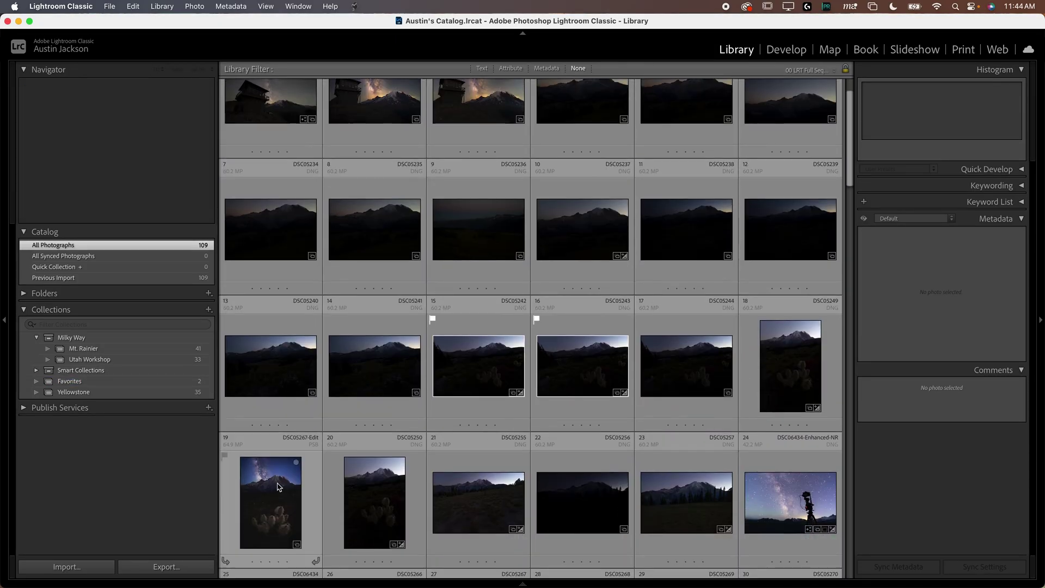
pyautogui.moveTo(271, 501); pyautogui.dragTo(208, 396)
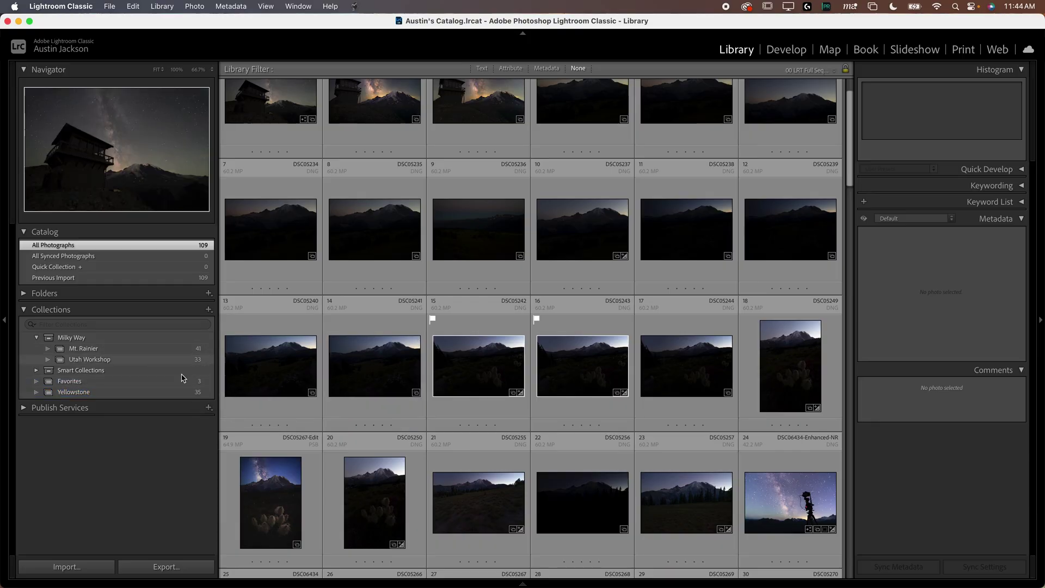
# Check which collections contain DSC05267-Edit and open the Favorites collection to view its photos
pyautogui.scroll(-1, 277, 504)
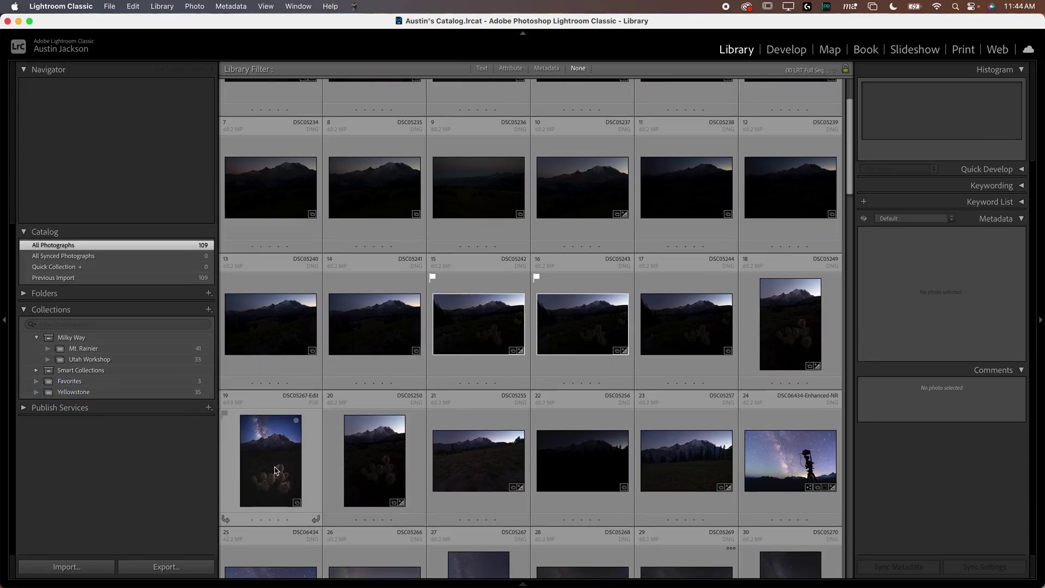
pyautogui.click(296, 502)
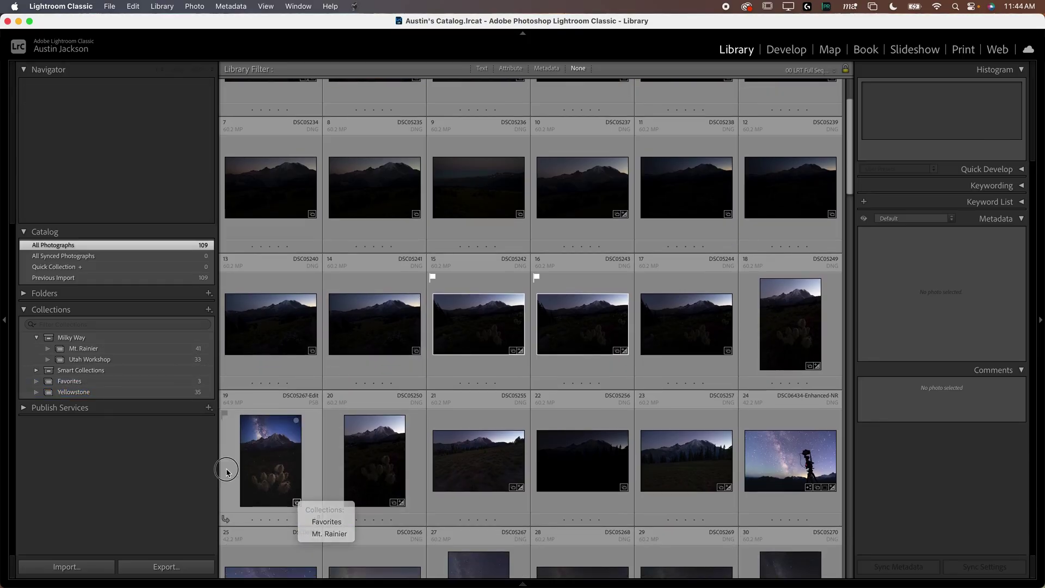
pyautogui.click(152, 384)
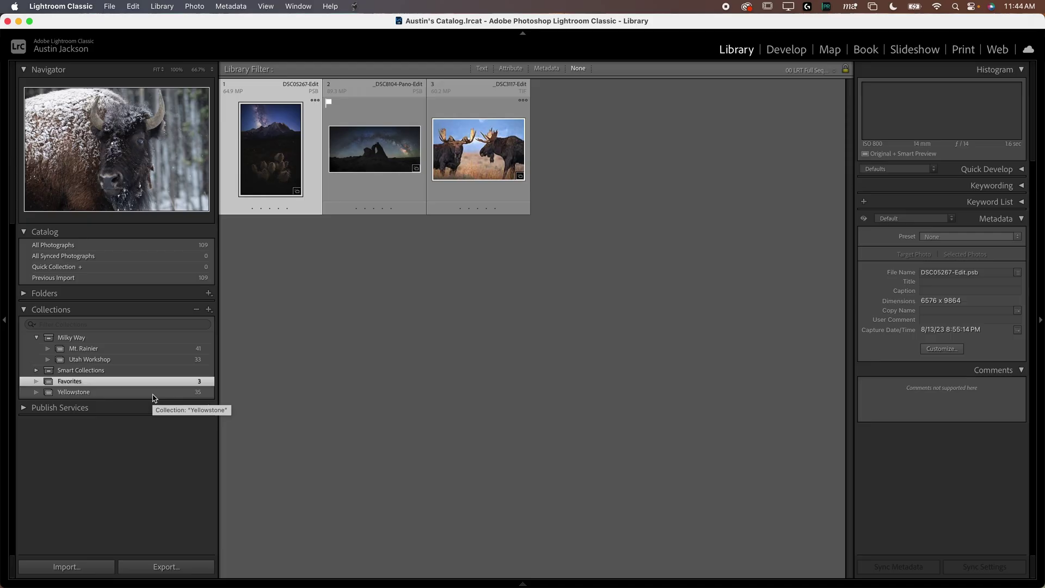
# Expand the Folders section to view the year folders on My External Drive, and collapse it again
pyautogui.click(68, 295)
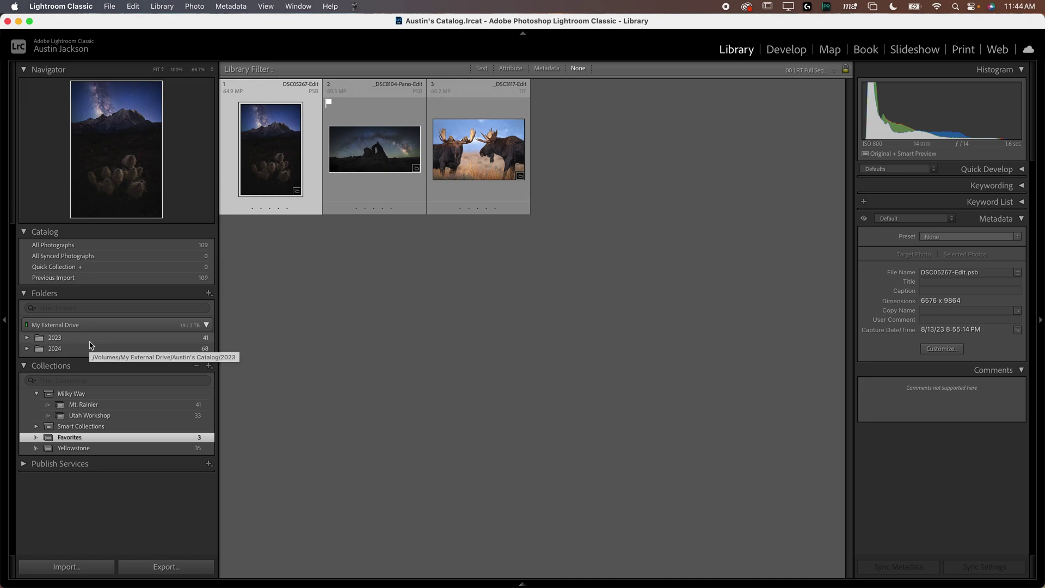
pyautogui.click(44, 293)
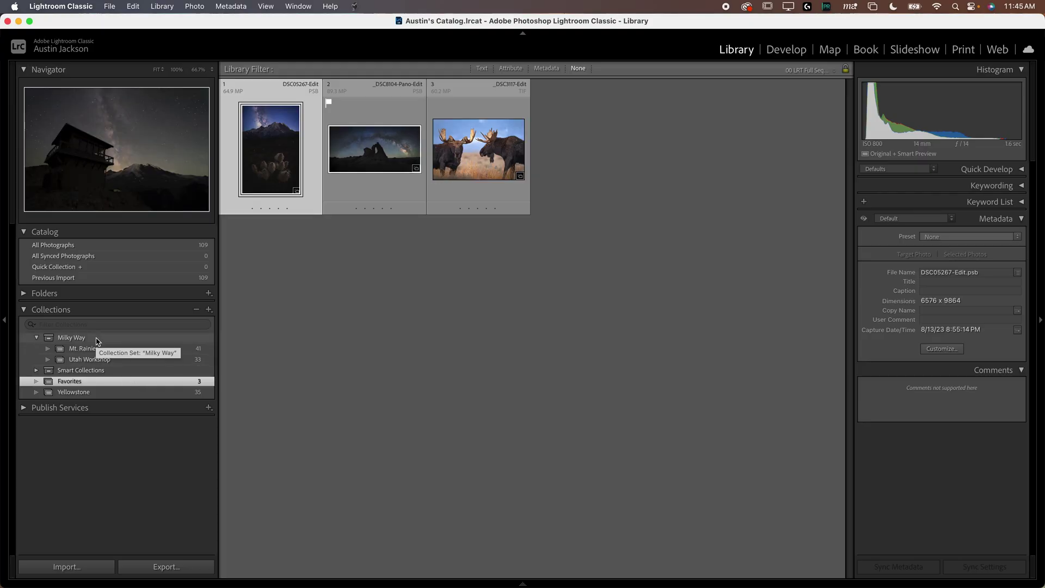
# Create a top-level collection named 5/25 Alaska Trip without including the selected photo
pyautogui.click(209, 309)
pyautogui.click(232, 322)
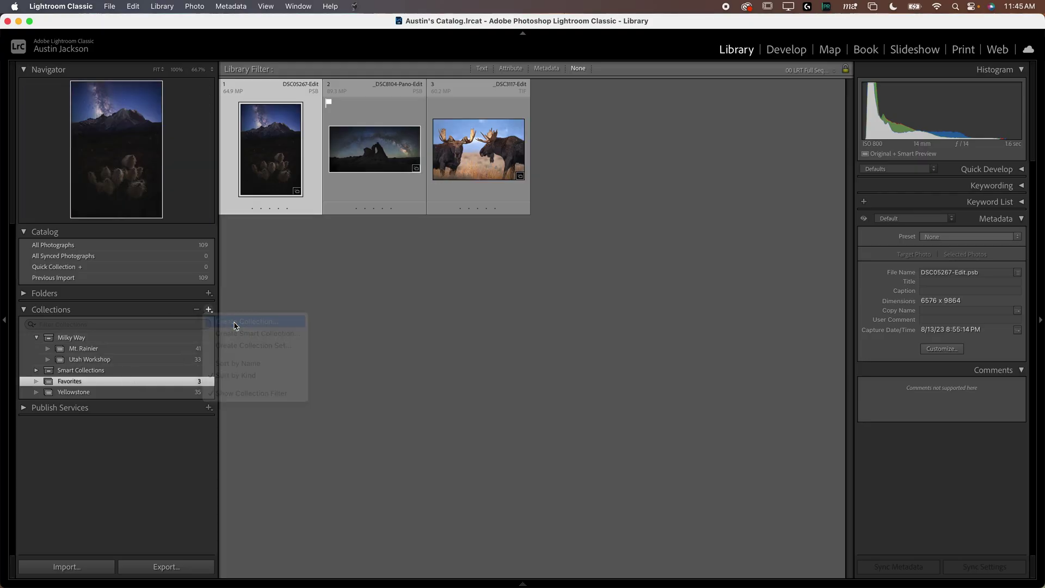
pyautogui.write('5/25 Alaska')
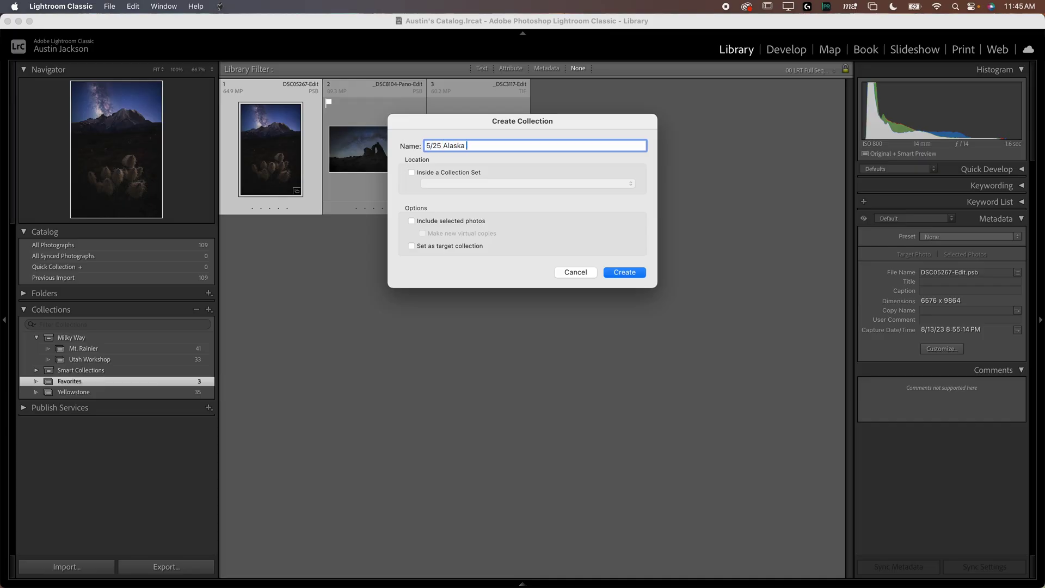
pyautogui.press('Return')
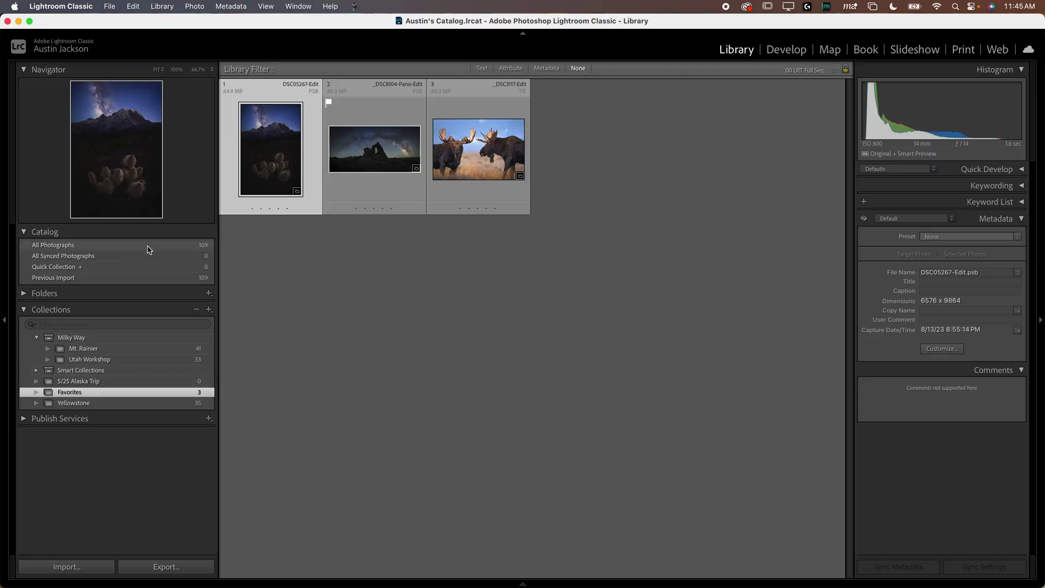
# Display all photographs in the catalog, browse through them, and select every photo
pyautogui.click(148, 246)
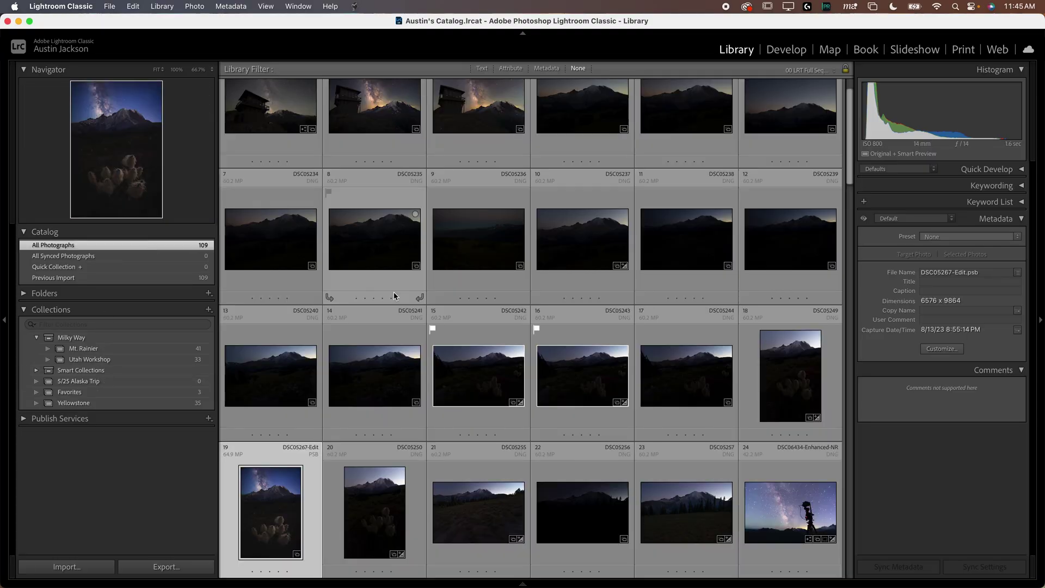
pyautogui.scroll(-10, 393, 295)
pyautogui.scroll(12, 395, 296)
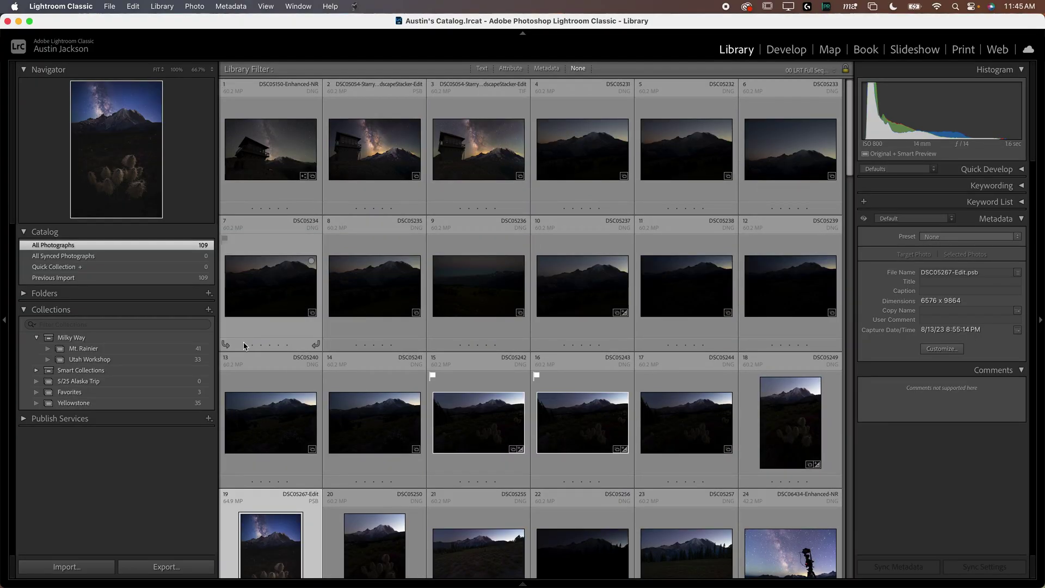
pyautogui.press('super+a')
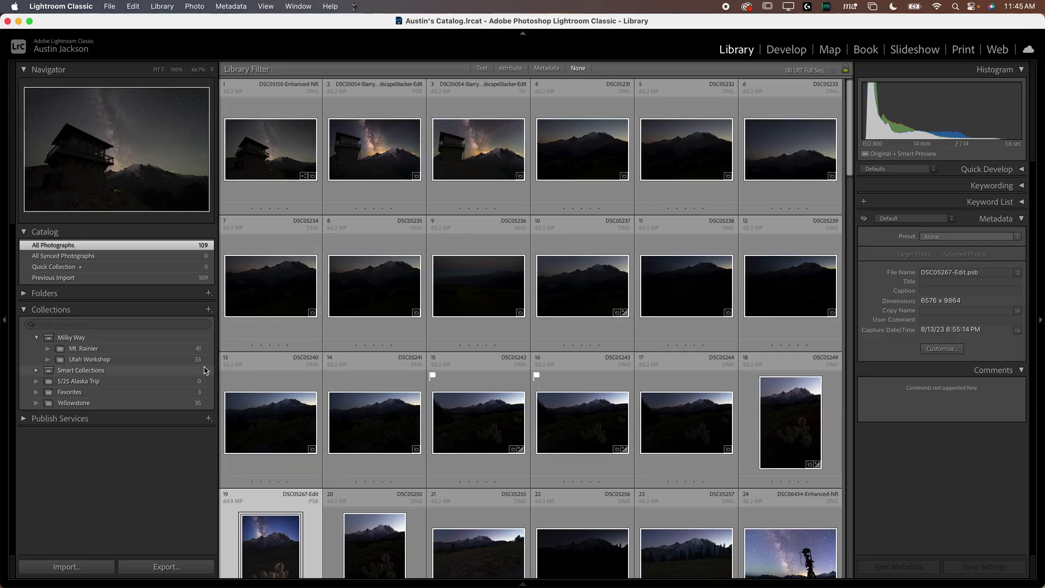